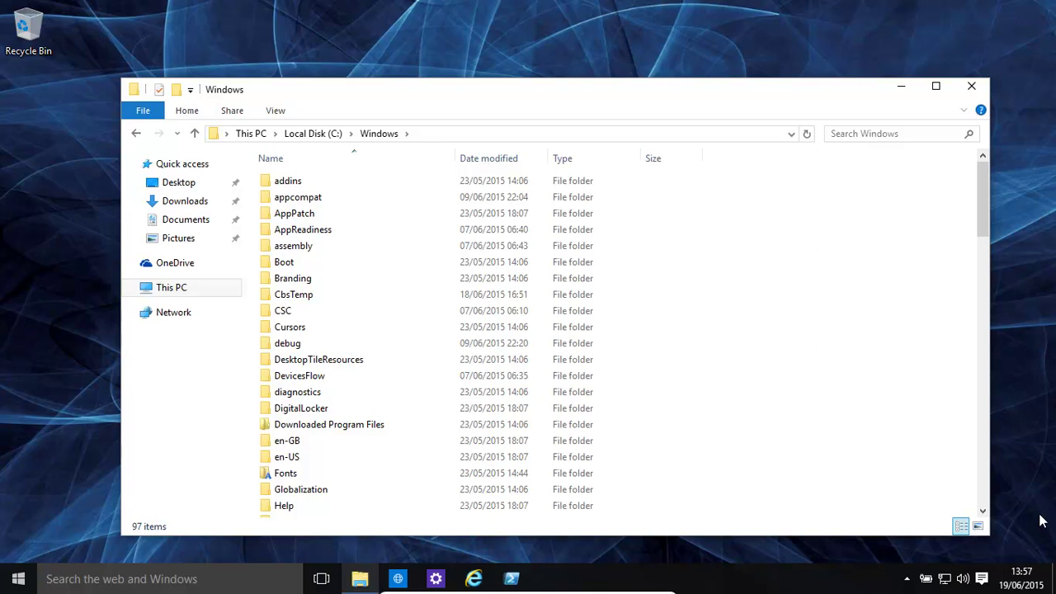
Open the Windows folder on Local Disk (C:), starting from This PC
{"action": "left_click", "coordinate": [311, 135]}
{"action": "key", "text": "alt+Left"}
{"action": "left_click", "coordinate": [173, 291]}
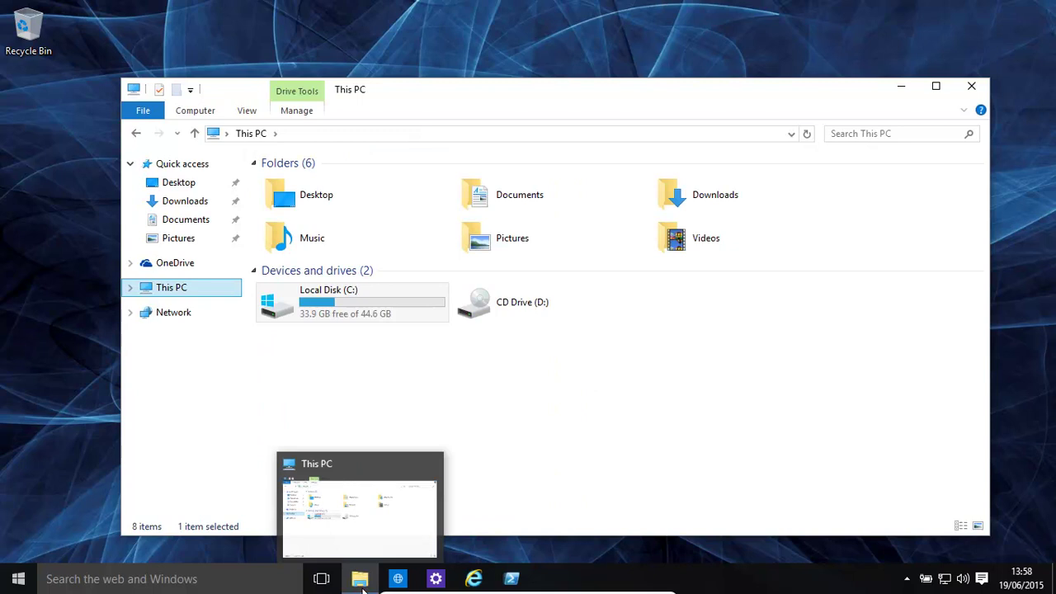
{"action": "double_click", "coordinate": [316, 312]}
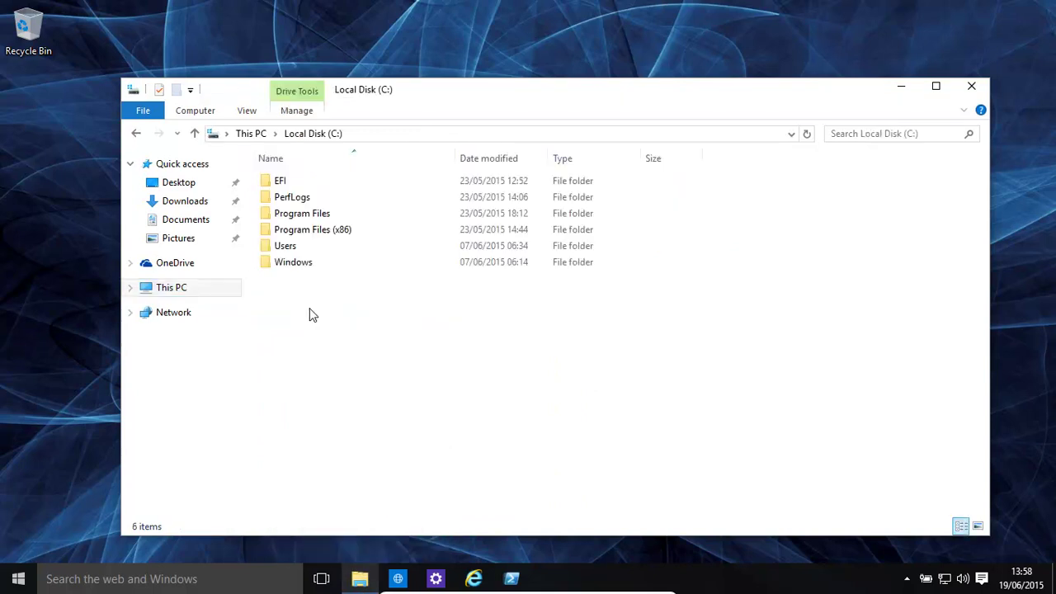
{"action": "double_click", "coordinate": [289, 263]}
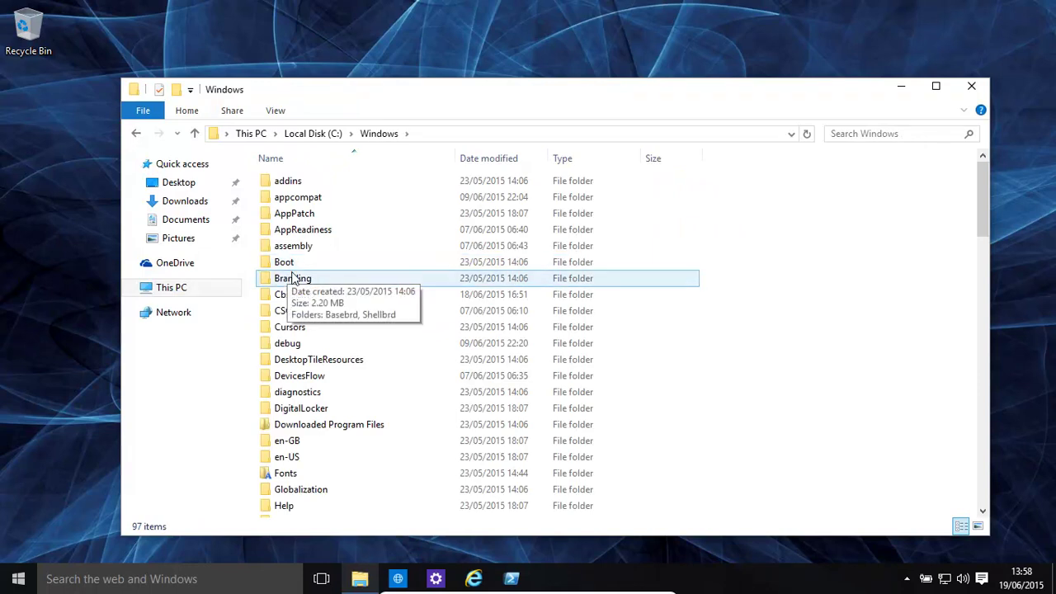
Point out the Boot, Help and INF folders inside the Windows folder by selecting each one in turn
{"action": "left_click", "coordinate": [280, 269]}
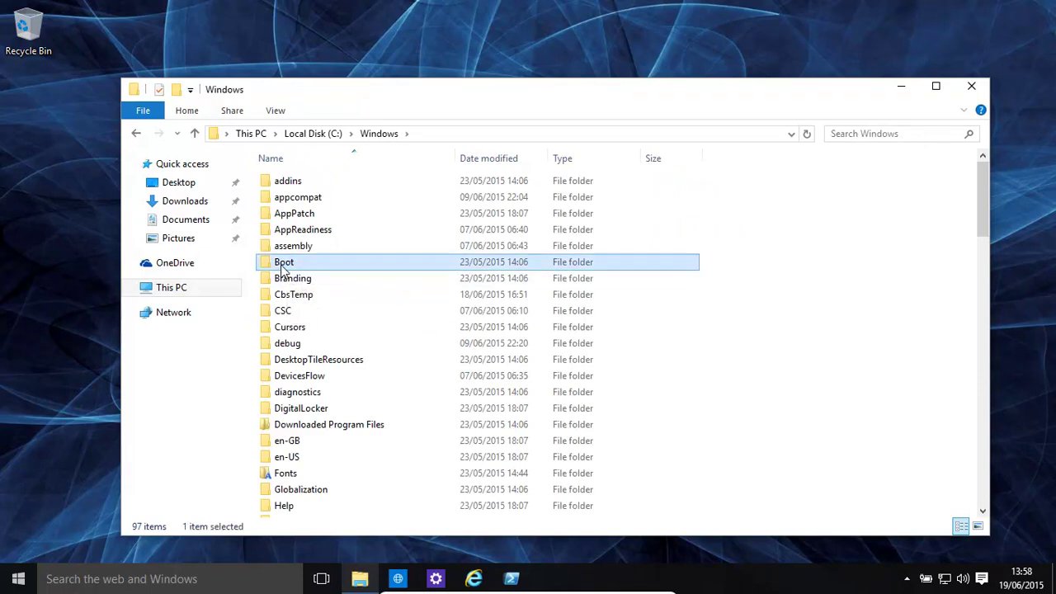
{"action": "mouse_move", "coordinate": [280, 269]}
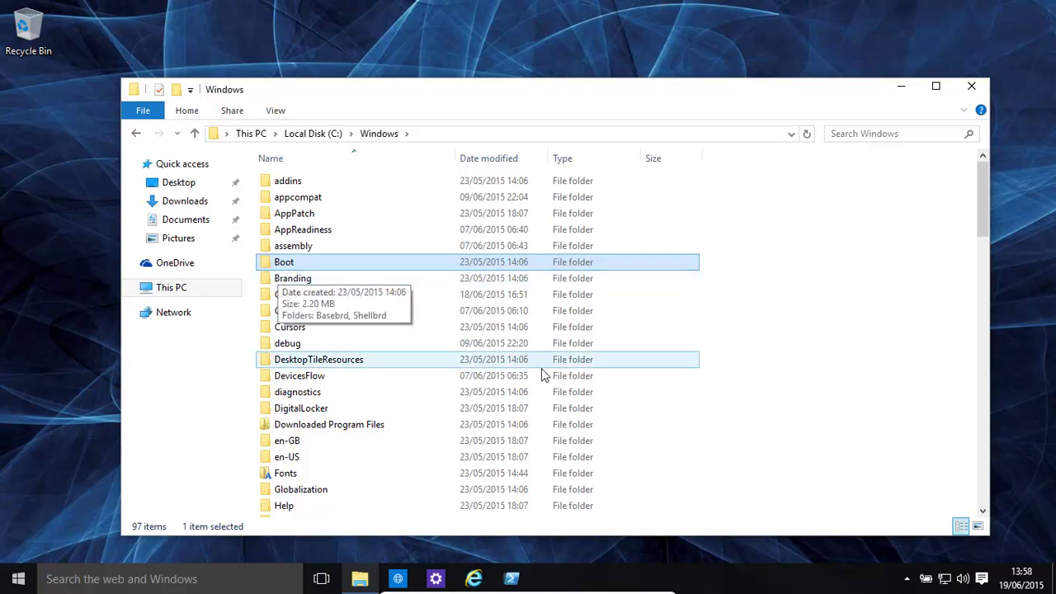
{"action": "mouse_move", "coordinate": [276, 510]}
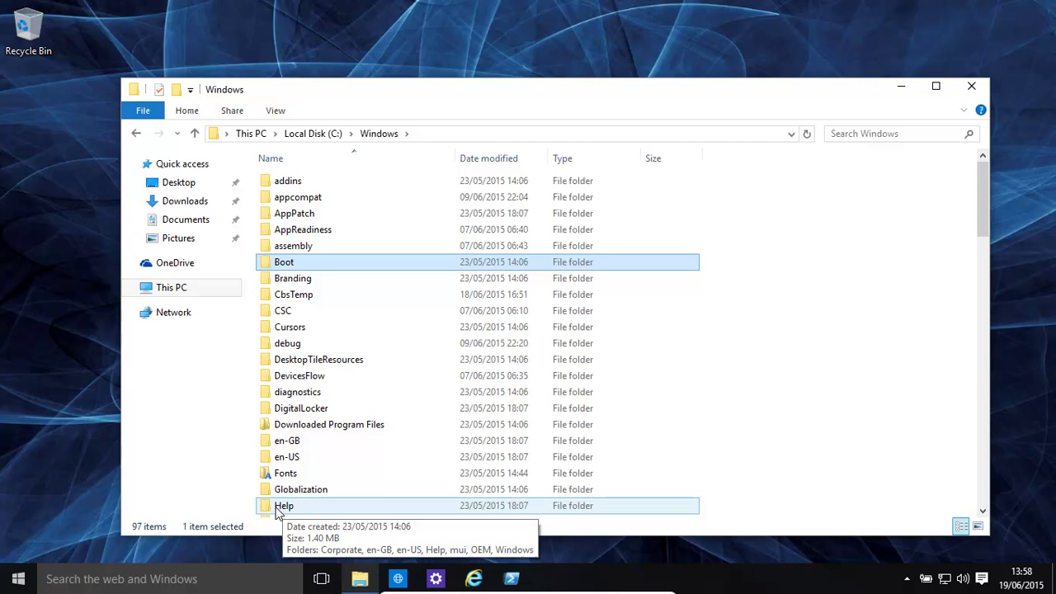
{"action": "left_click", "coordinate": [276, 510]}
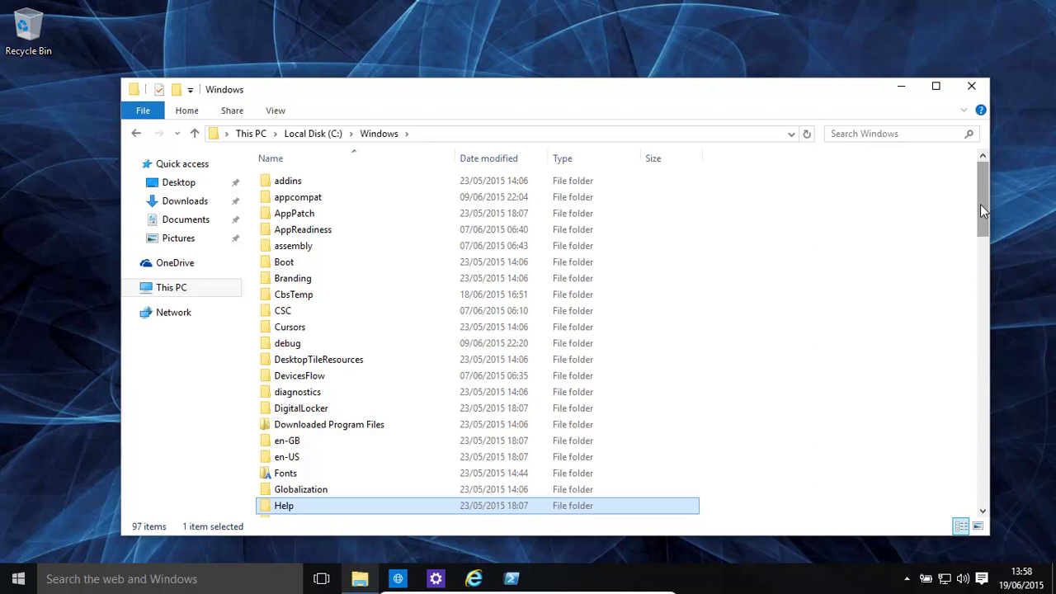
{"action": "left_click_drag", "start_coordinate": [981, 203], "coordinate": [968, 256]}
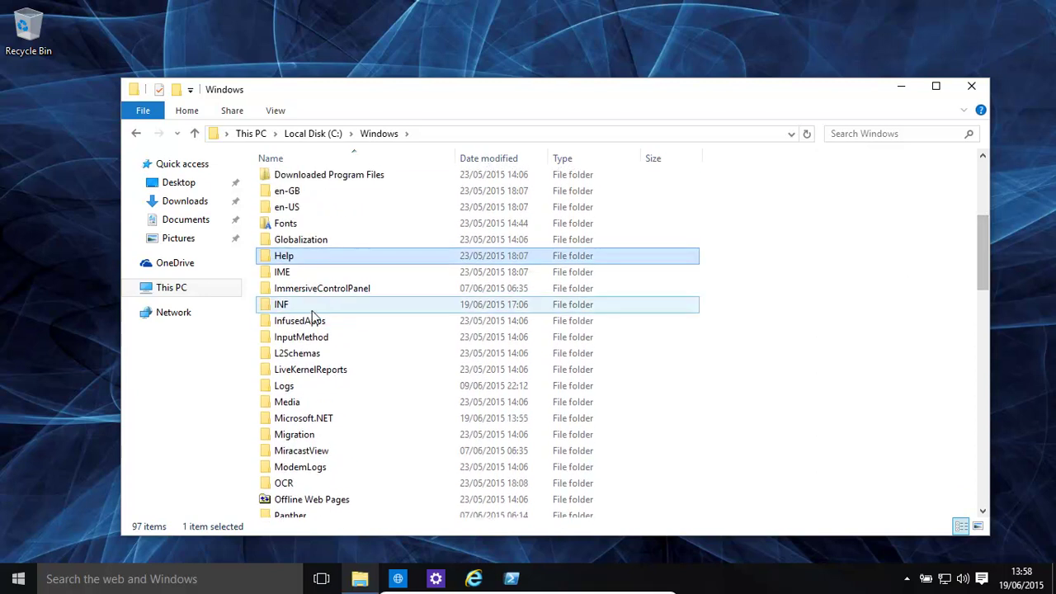
{"action": "left_click", "coordinate": [287, 305]}
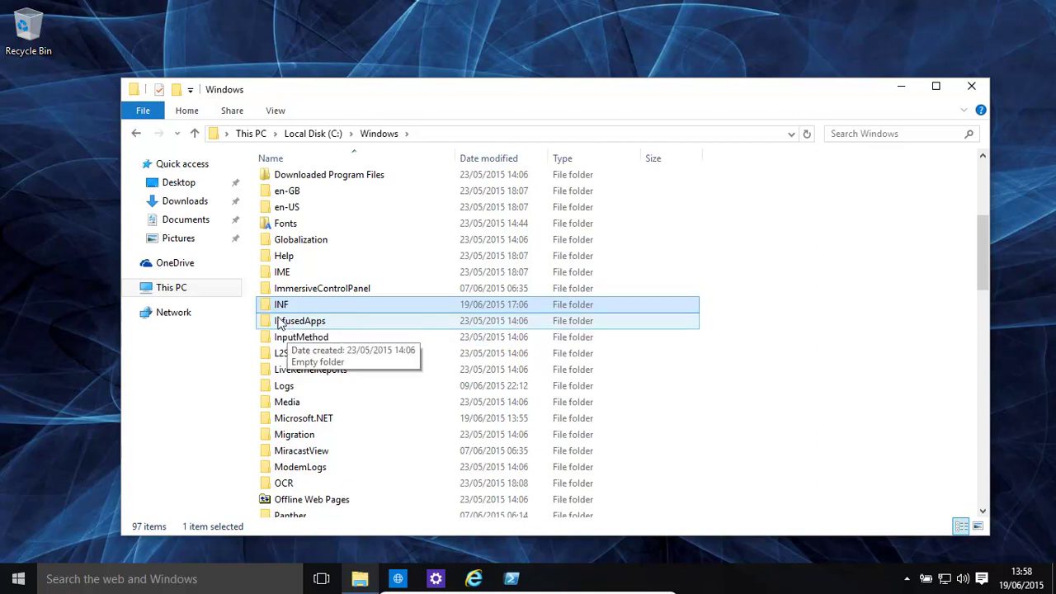
{"action": "left_click", "coordinate": [280, 307]}
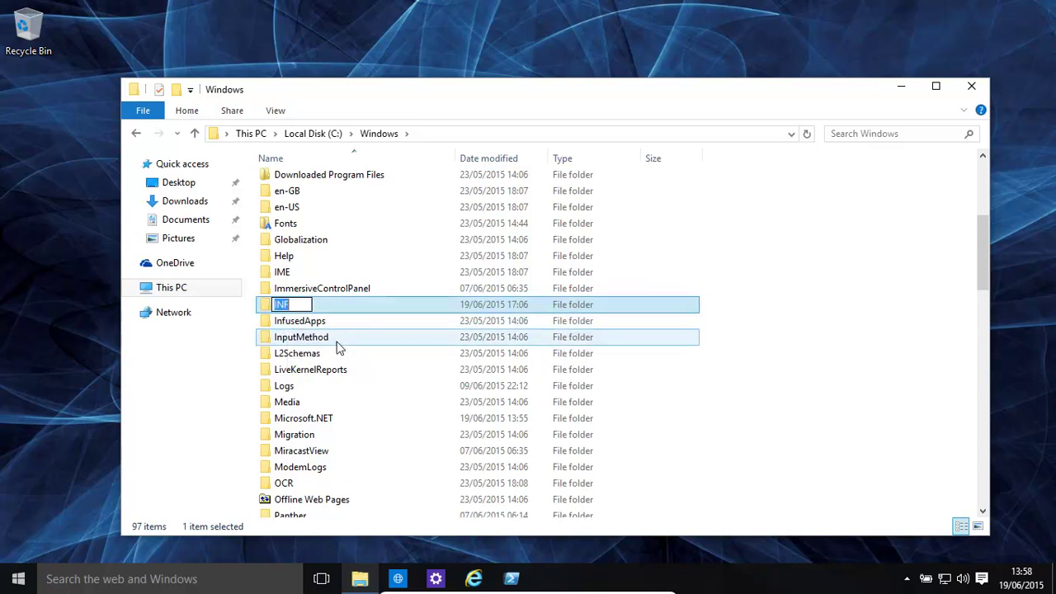
Open the System32 folder inside Windows and select its DriverStore folder
{"action": "left_click_drag", "start_coordinate": [983, 262], "coordinate": [964, 389]}
{"action": "left_click", "coordinate": [302, 298]}
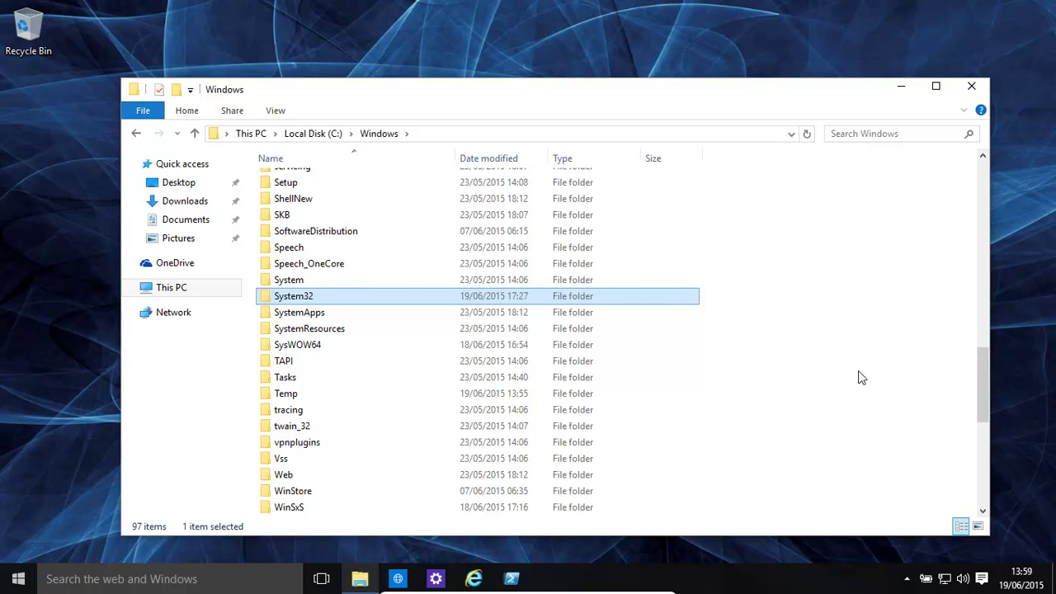
{"action": "double_click", "coordinate": [278, 295]}
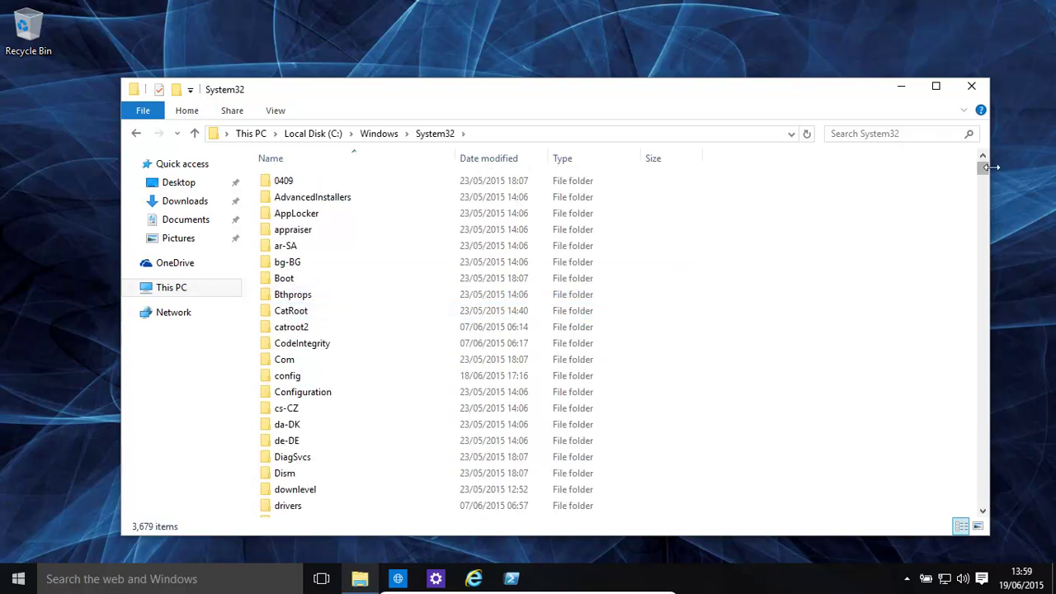
{"action": "mouse_move", "coordinate": [984, 168]}
{"action": "left_mouse_down"}
{"action": "mouse_move", "coordinate": [983, 177]}
{"action": "mouse_move", "coordinate": [981, 169]}
{"action": "left_mouse_up"}
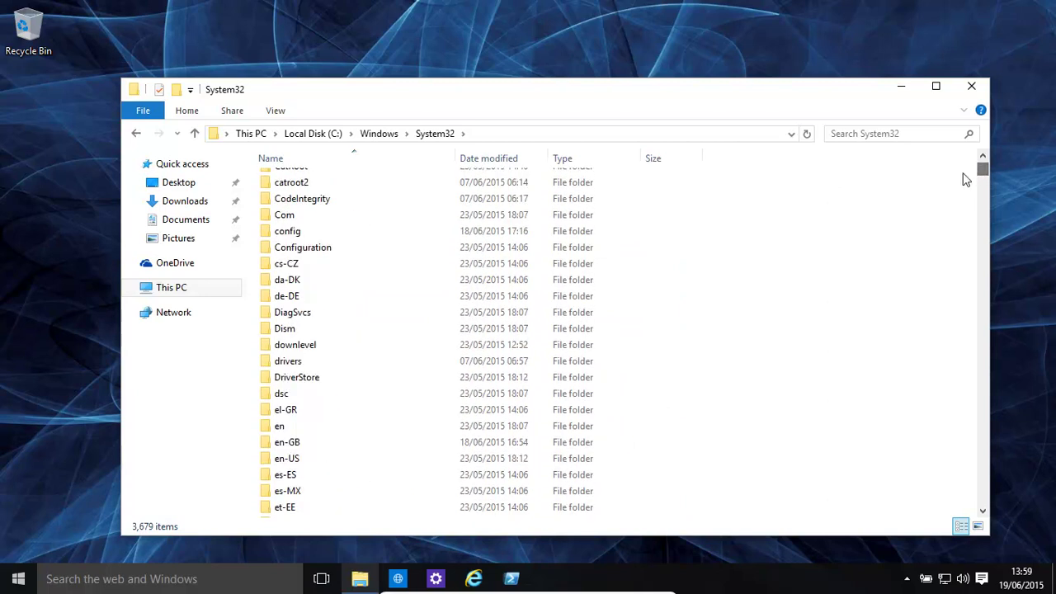
{"action": "left_click", "coordinate": [983, 511]}
{"action": "left_click", "coordinate": [983, 511]}
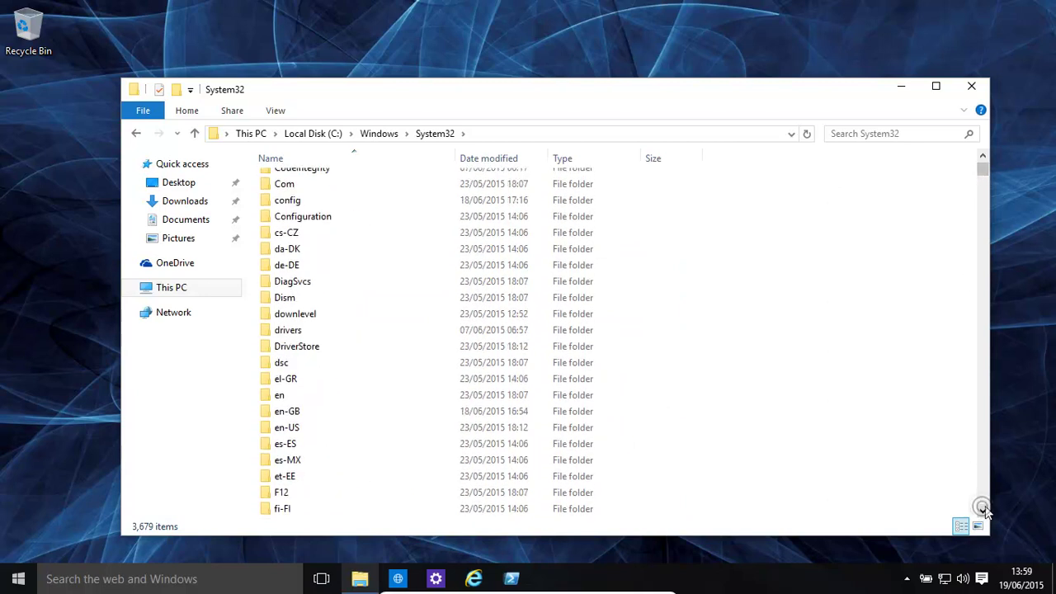
{"action": "left_click", "coordinate": [983, 511]}
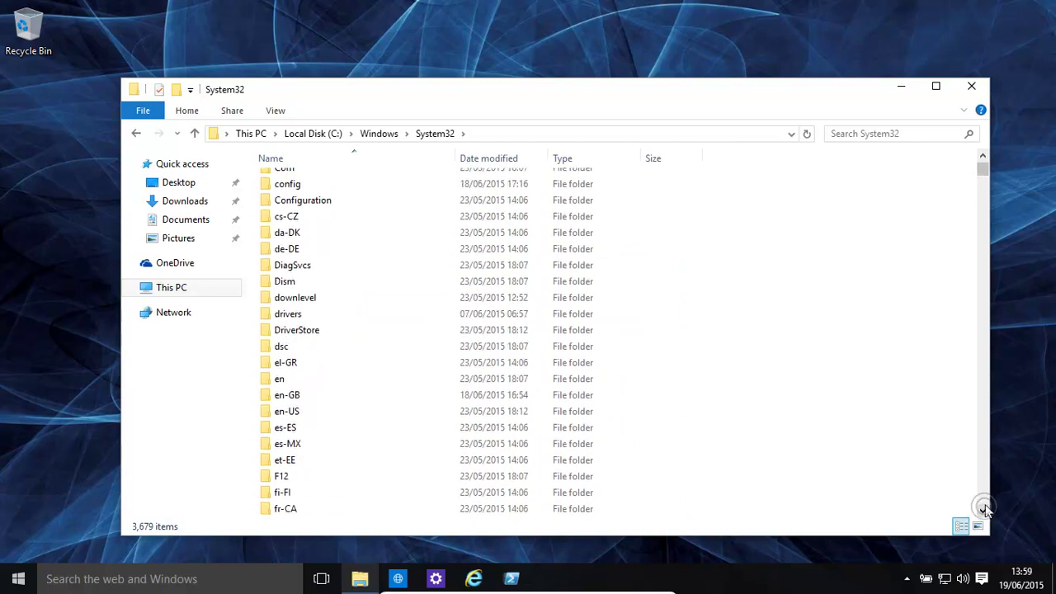
{"action": "left_click", "coordinate": [301, 331]}
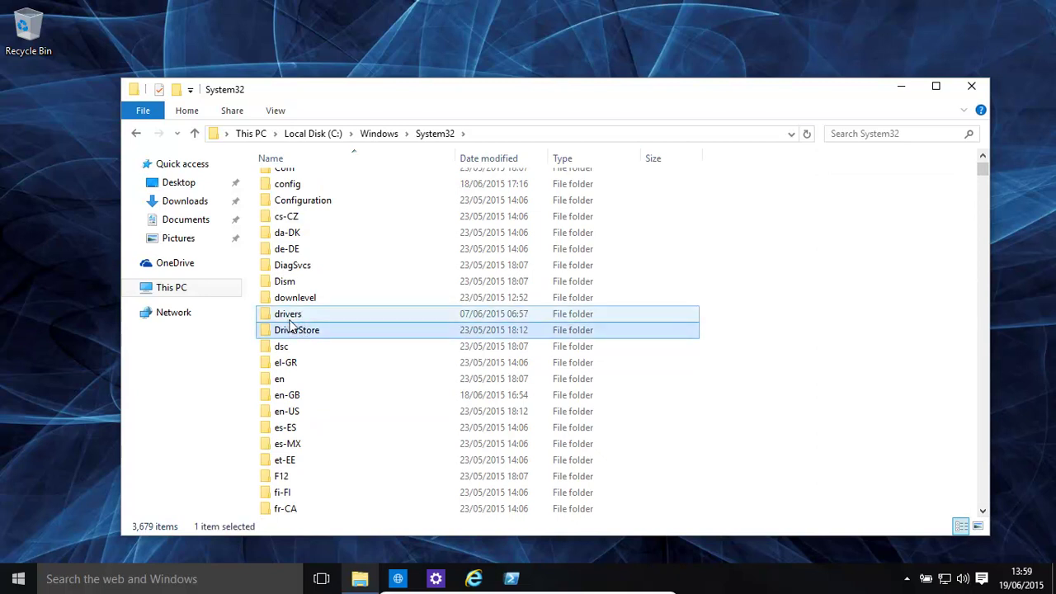
{"action": "mouse_move", "coordinate": [298, 330]}
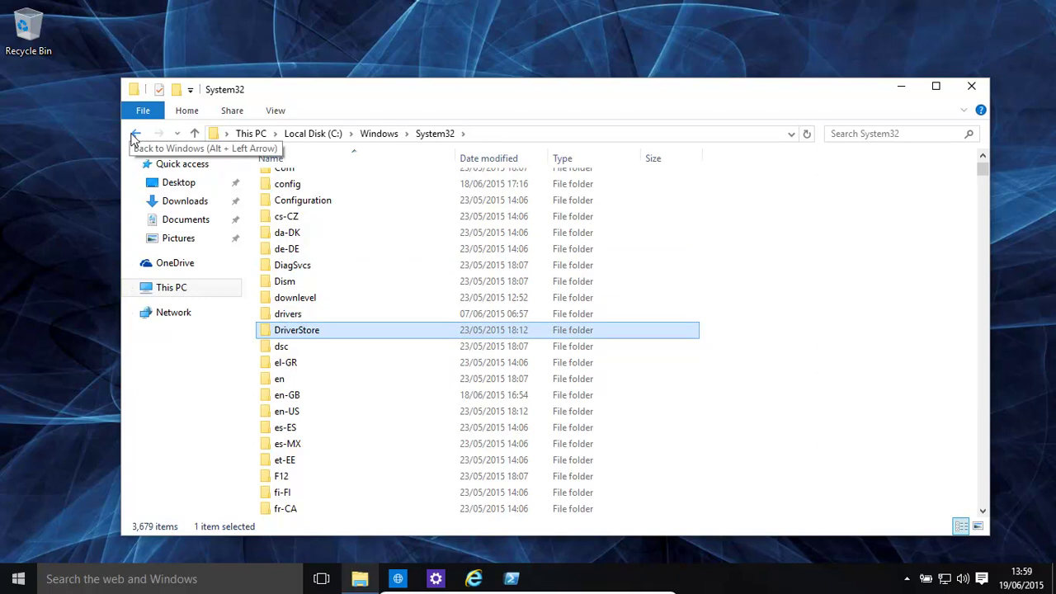
Return to the Windows folder and select the WinSxS folder
{"action": "left_click", "coordinate": [133, 135]}
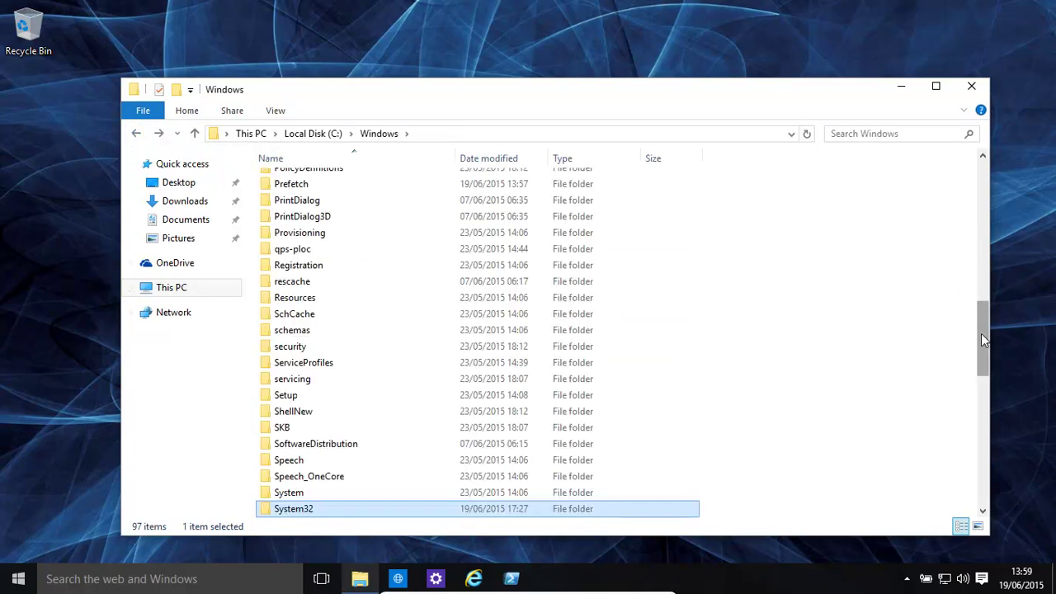
{"action": "left_click_drag", "start_coordinate": [979, 331], "coordinate": [961, 413]}
{"action": "left_click", "coordinate": [299, 363]}
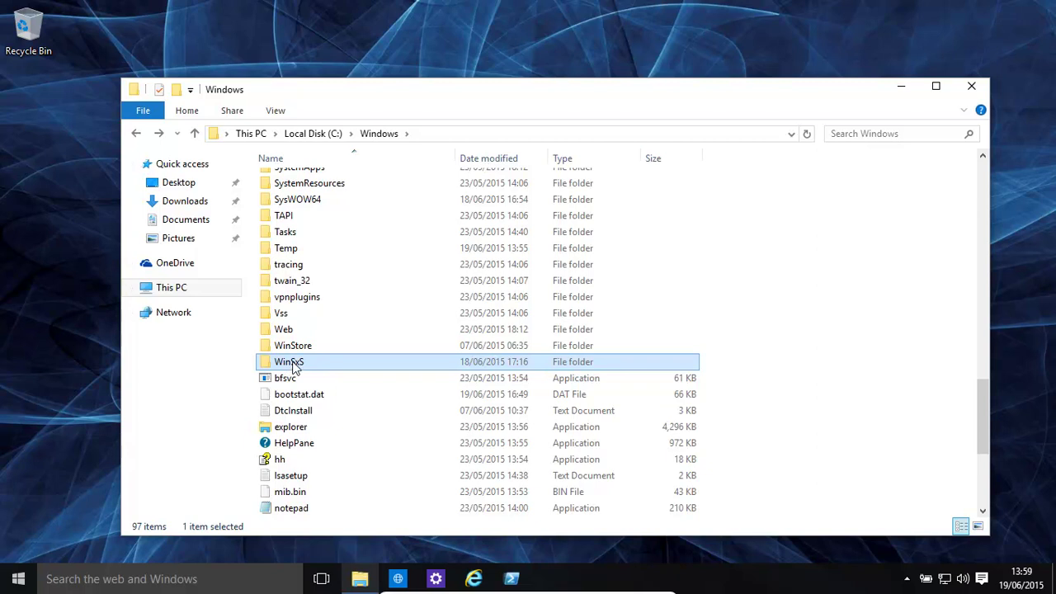
{"action": "mouse_move", "coordinate": [293, 367]}
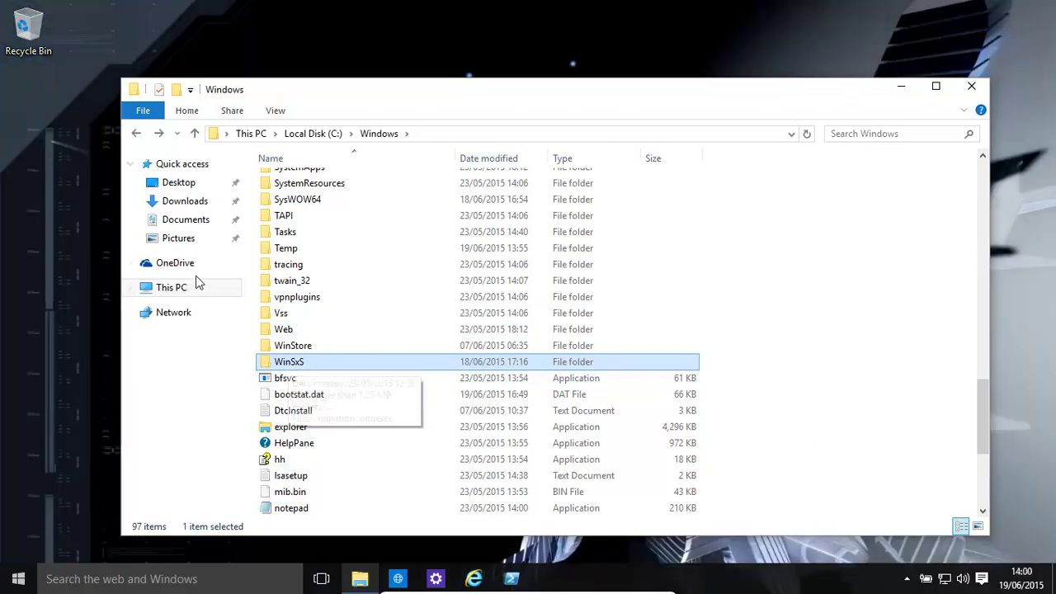
Open the Windows 10 Ninja profile folder under Users on Local Disk (C:), starting from This PC
{"action": "left_click", "coordinate": [171, 286]}
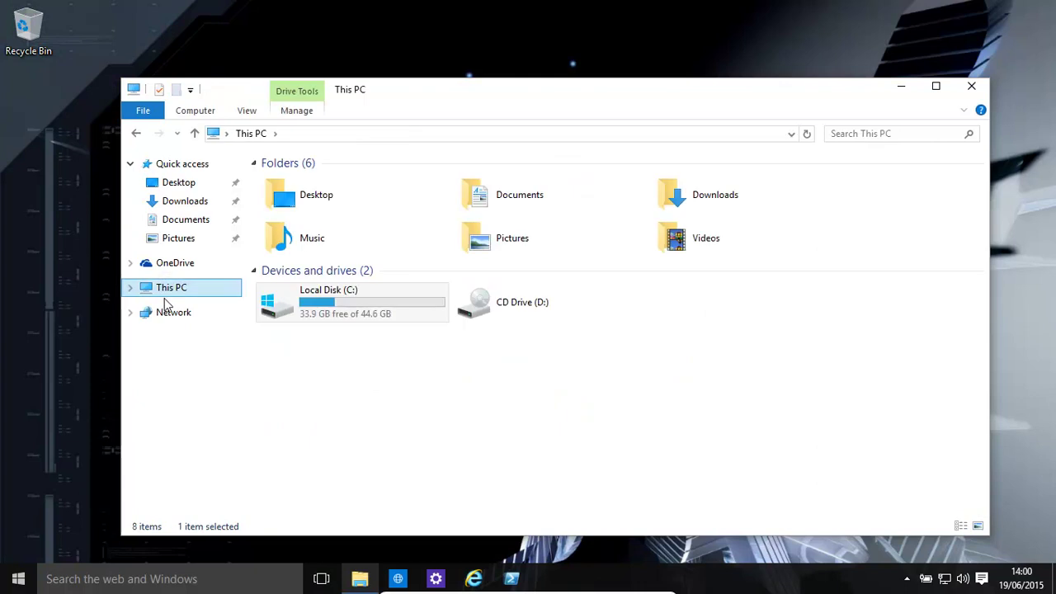
{"action": "double_click", "coordinate": [273, 309]}
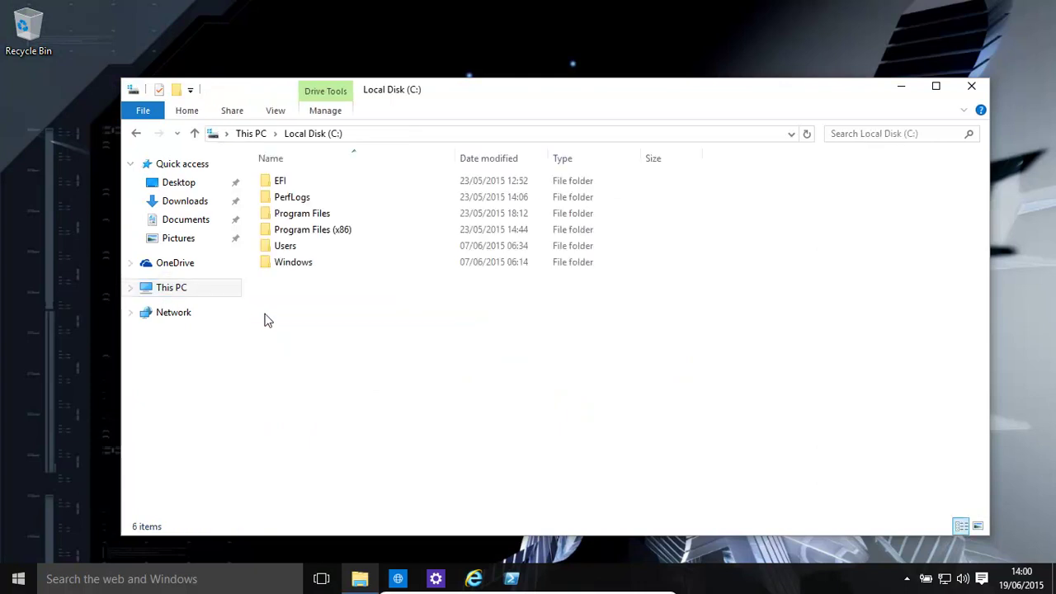
{"action": "double_click", "coordinate": [285, 248]}
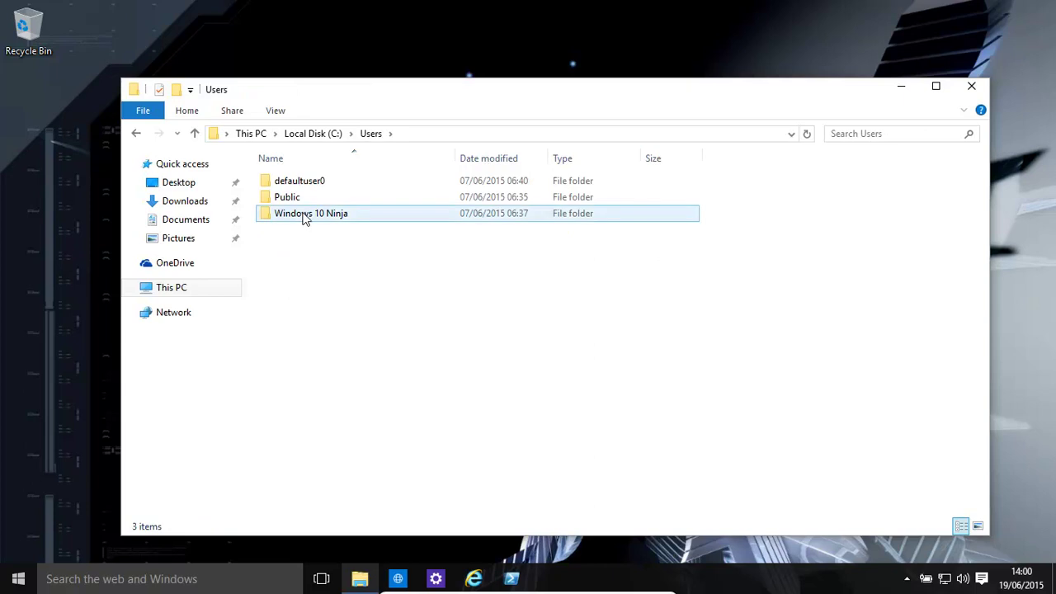
{"action": "left_click", "coordinate": [303, 219]}
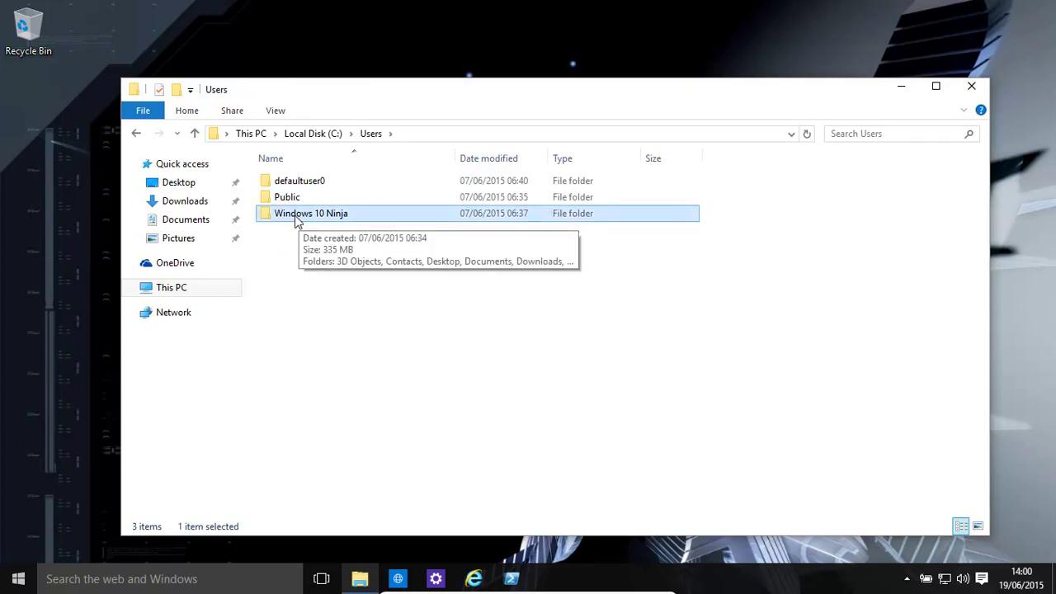
{"action": "double_click", "coordinate": [298, 216]}
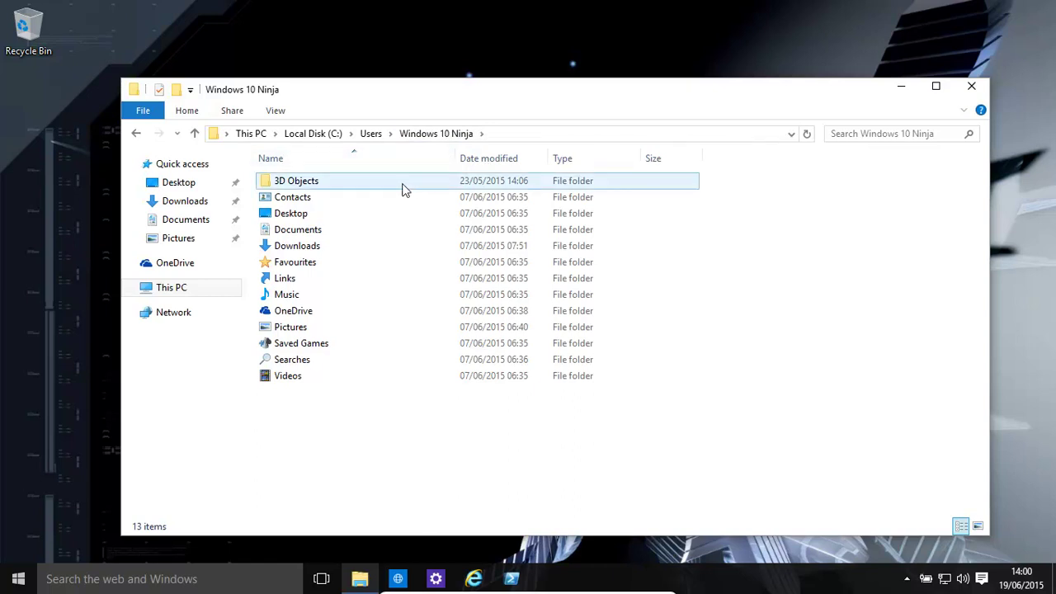
Show hidden items in the profile folder and select the Local folder inside AppData
{"action": "left_click", "coordinate": [276, 113]}
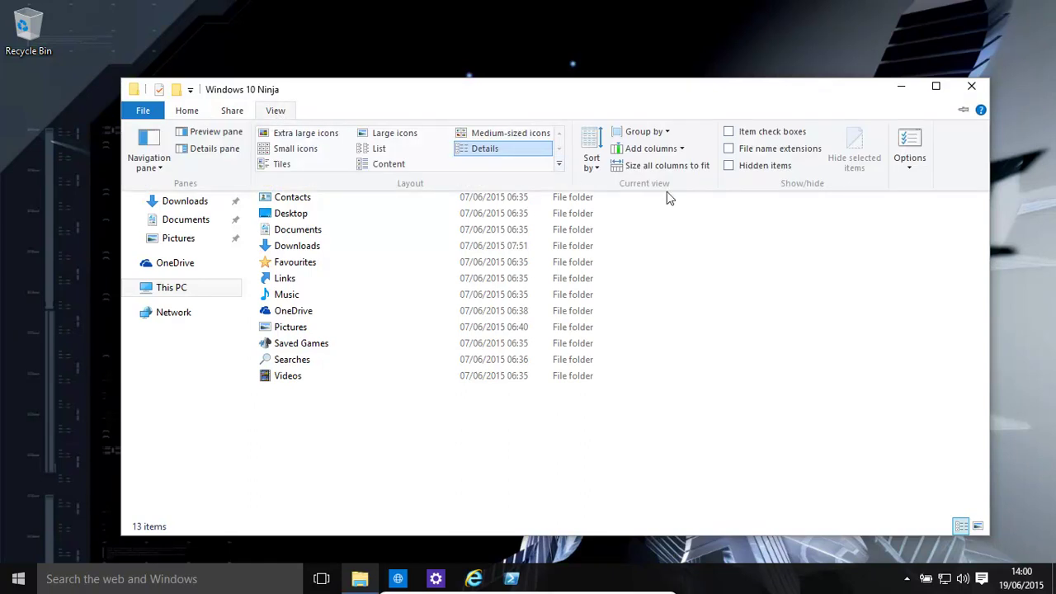
{"action": "left_click", "coordinate": [729, 166]}
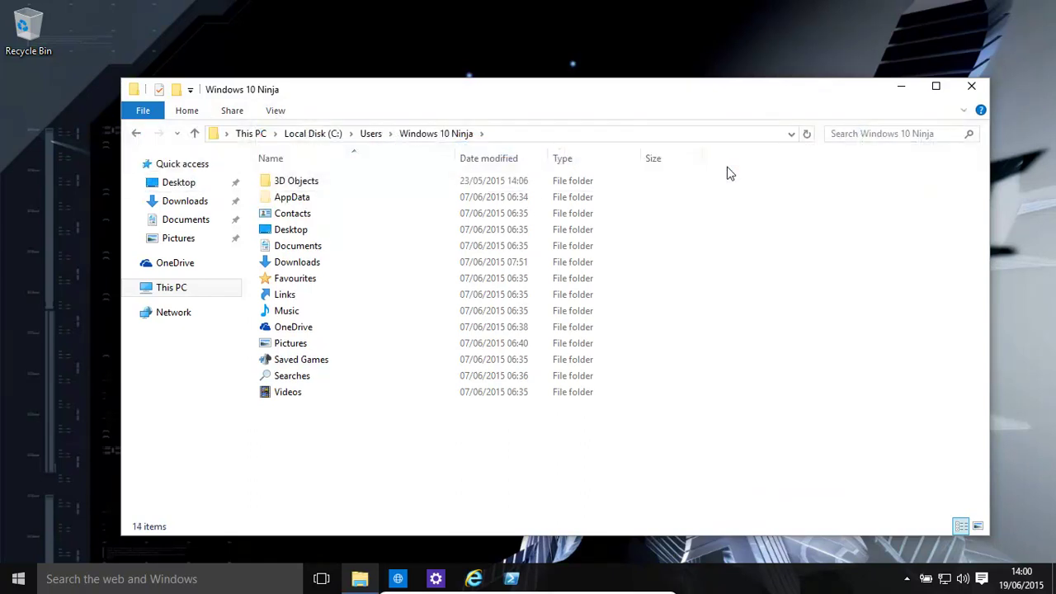
{"action": "left_click", "coordinate": [293, 200]}
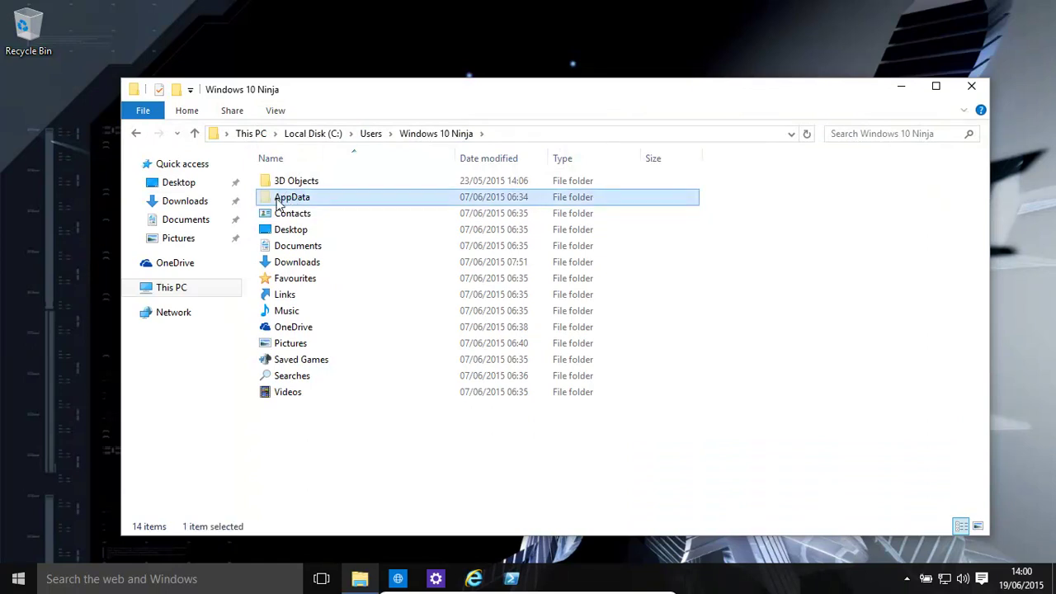
{"action": "key", "text": "Return"}
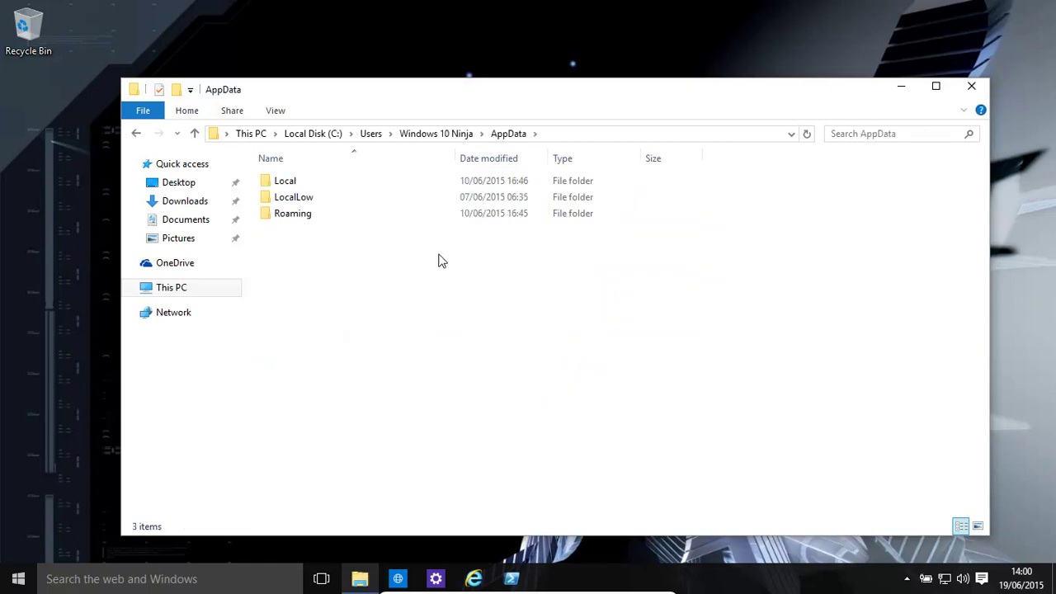
{"action": "left_click", "coordinate": [288, 187]}
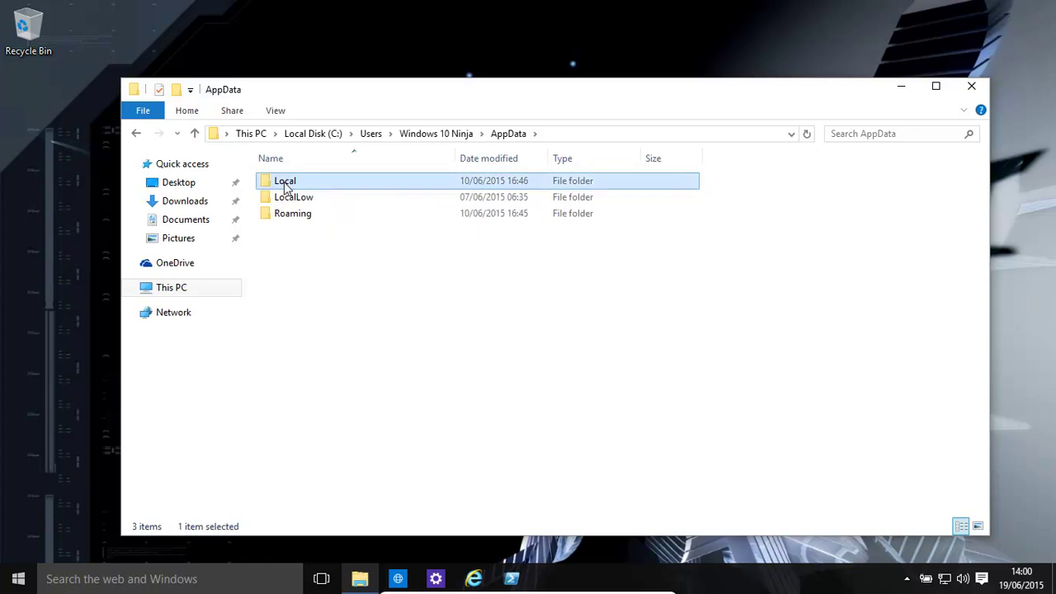
Go back up to Local Disk (C:) and open the Windows folder with hidden items shown
{"action": "left_click", "coordinate": [136, 134]}
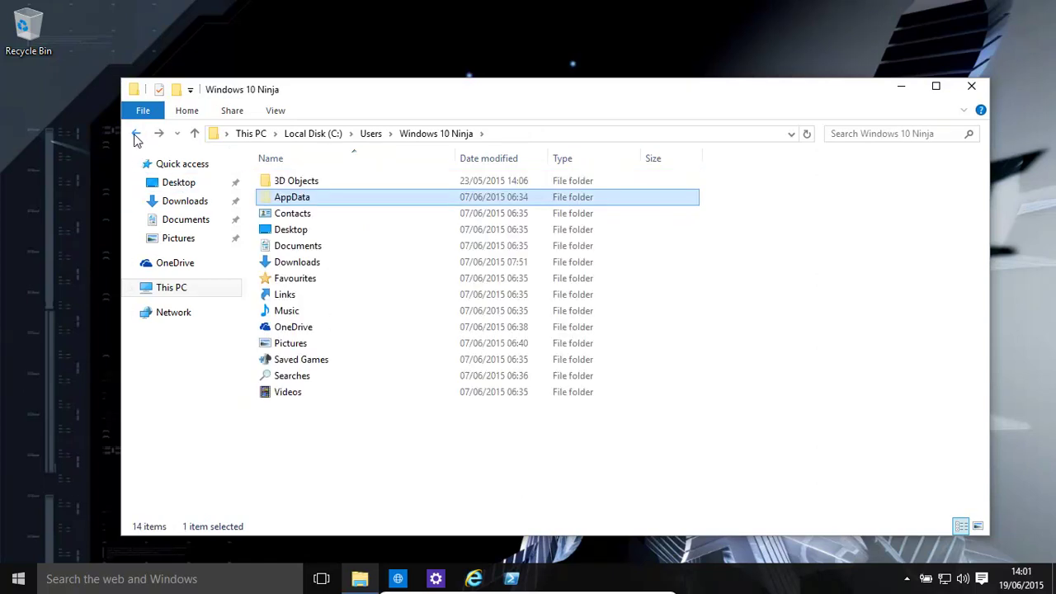
{"action": "left_click", "coordinate": [137, 134]}
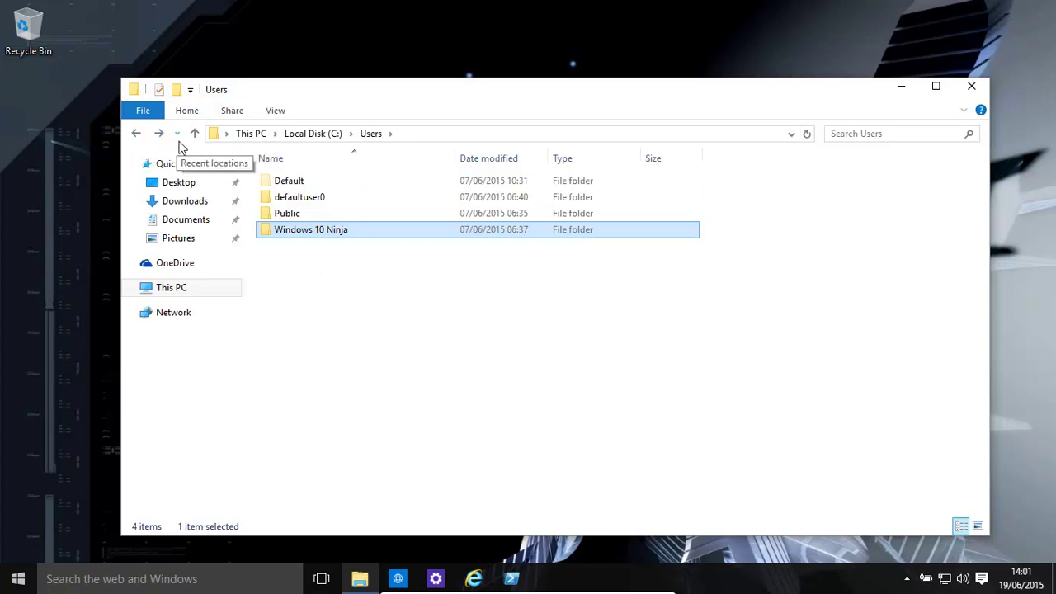
{"action": "left_click", "coordinate": [136, 134]}
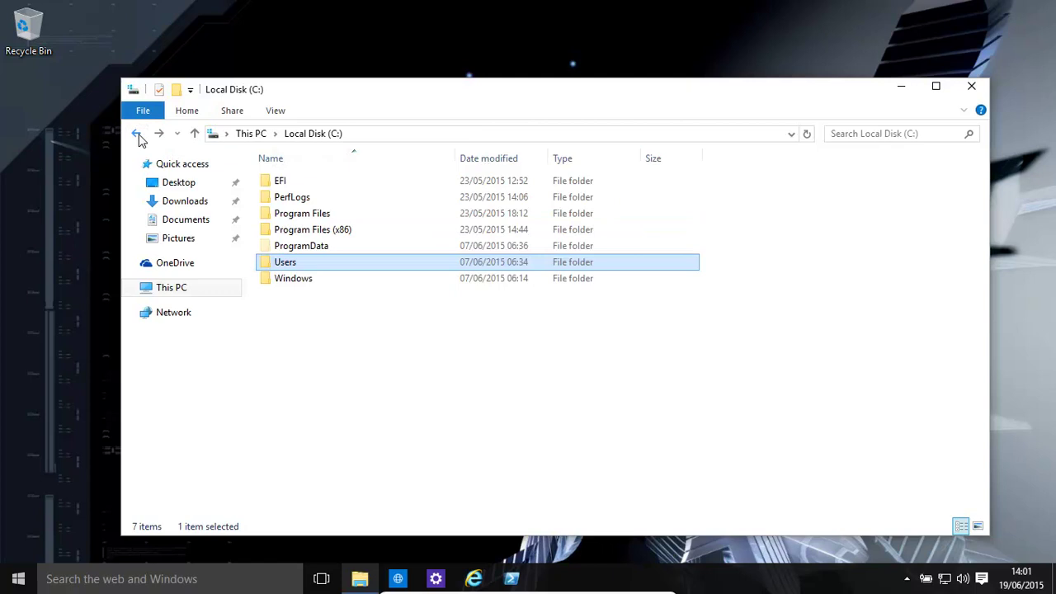
{"action": "left_click", "coordinate": [311, 282]}
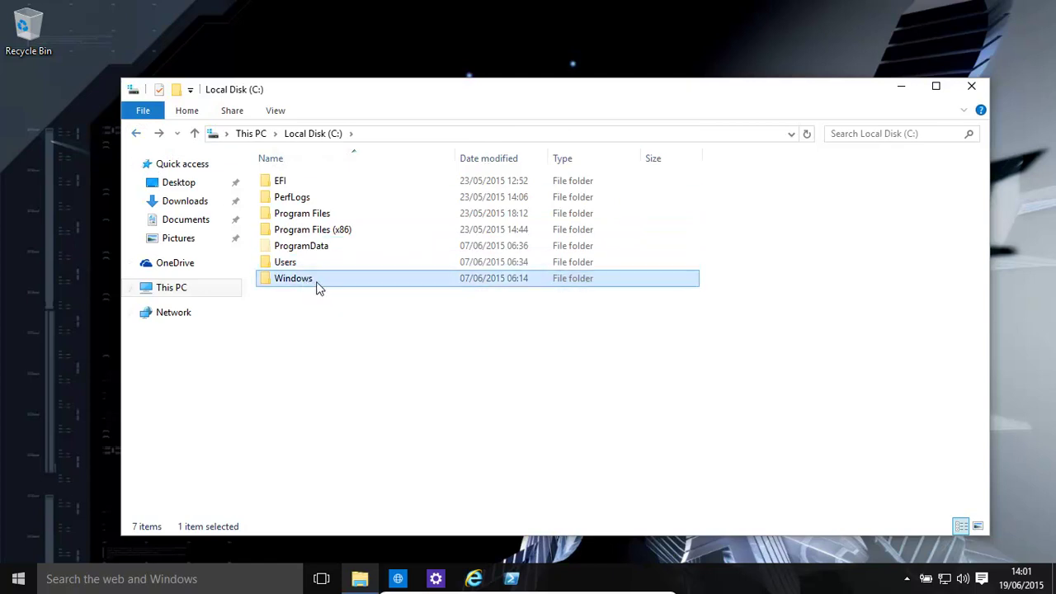
{"action": "double_click", "coordinate": [314, 286]}
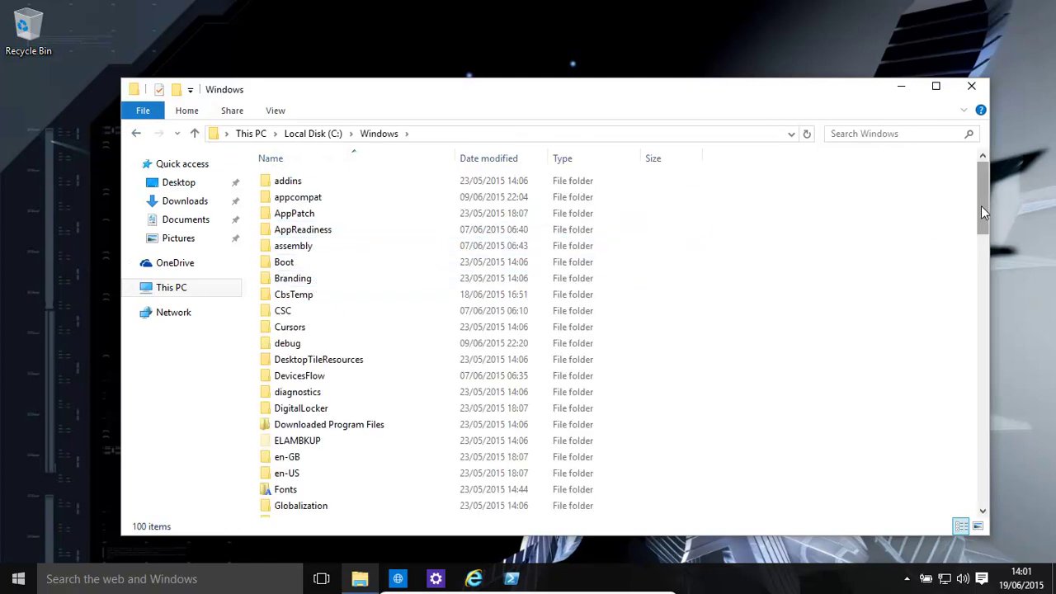
Open the config folder inside System32 in the Windows folder, granting permanent access to it
{"action": "left_click_drag", "start_coordinate": [981, 205], "coordinate": [927, 366]}
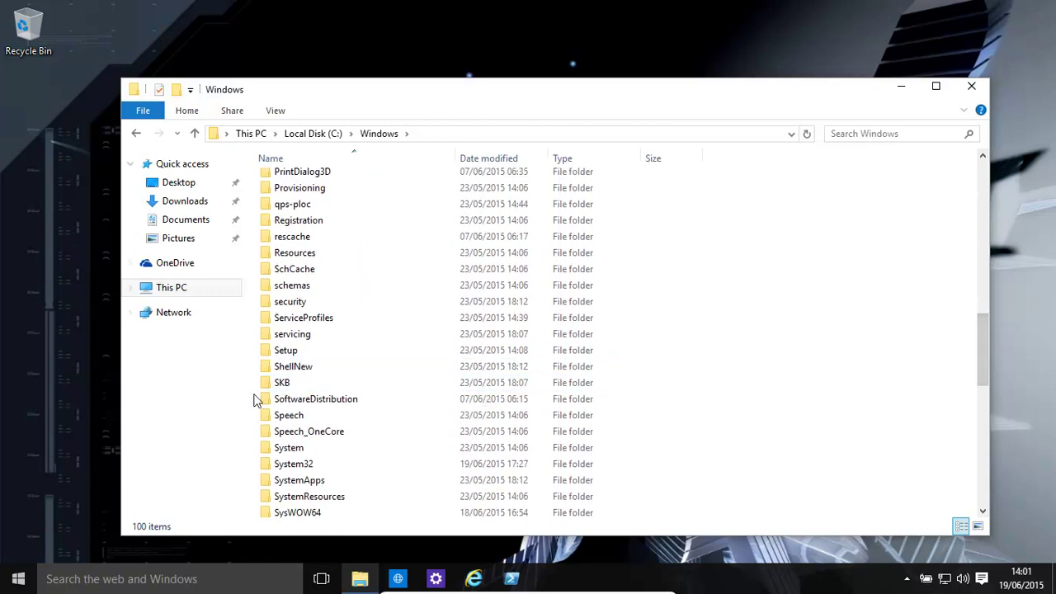
{"action": "left_click", "coordinate": [302, 465]}
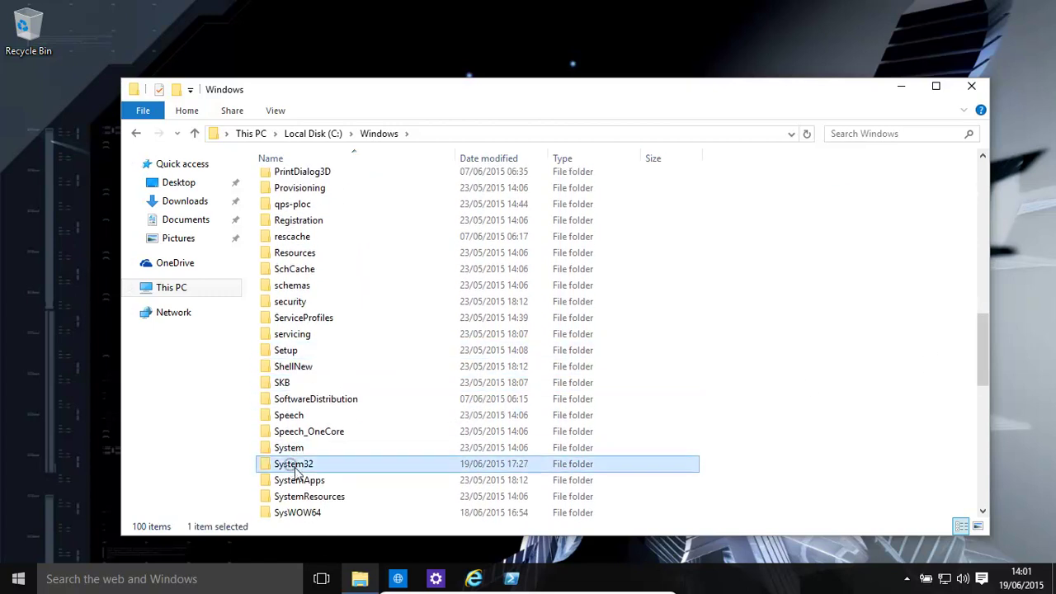
{"action": "double_click", "coordinate": [308, 479]}
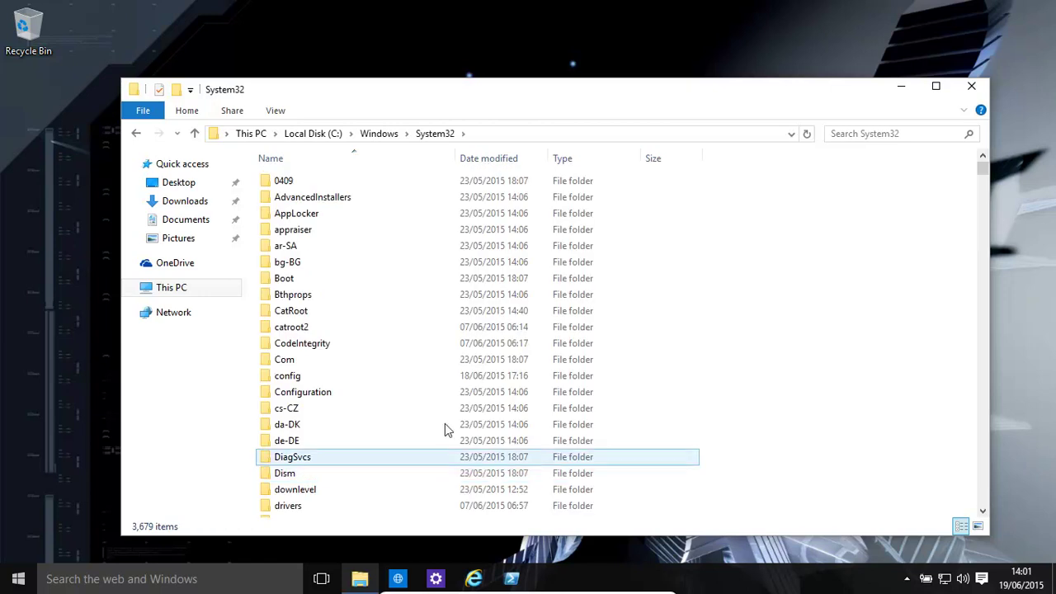
{"action": "double_click", "coordinate": [282, 378]}
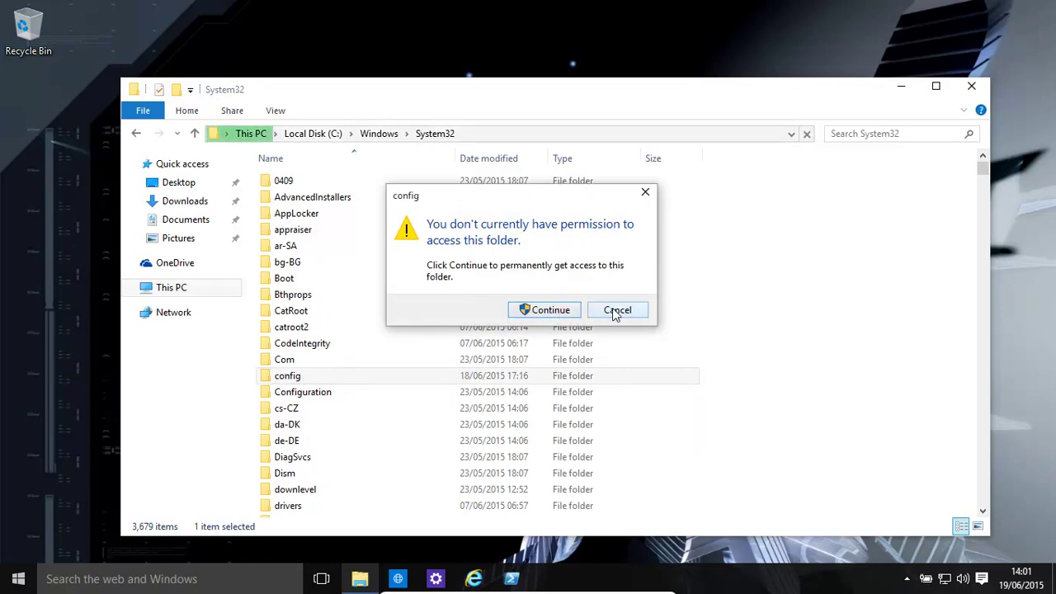
{"action": "left_click", "coordinate": [550, 312]}
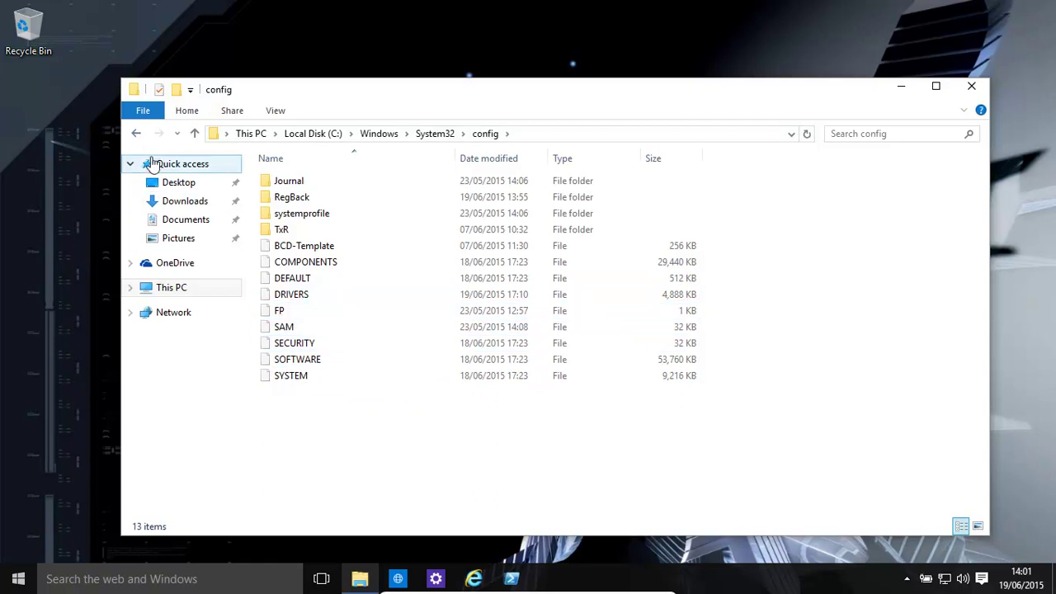
Go back up to Local Disk (C:) and open the hidden ProgramData folder
{"action": "left_click", "coordinate": [135, 134]}
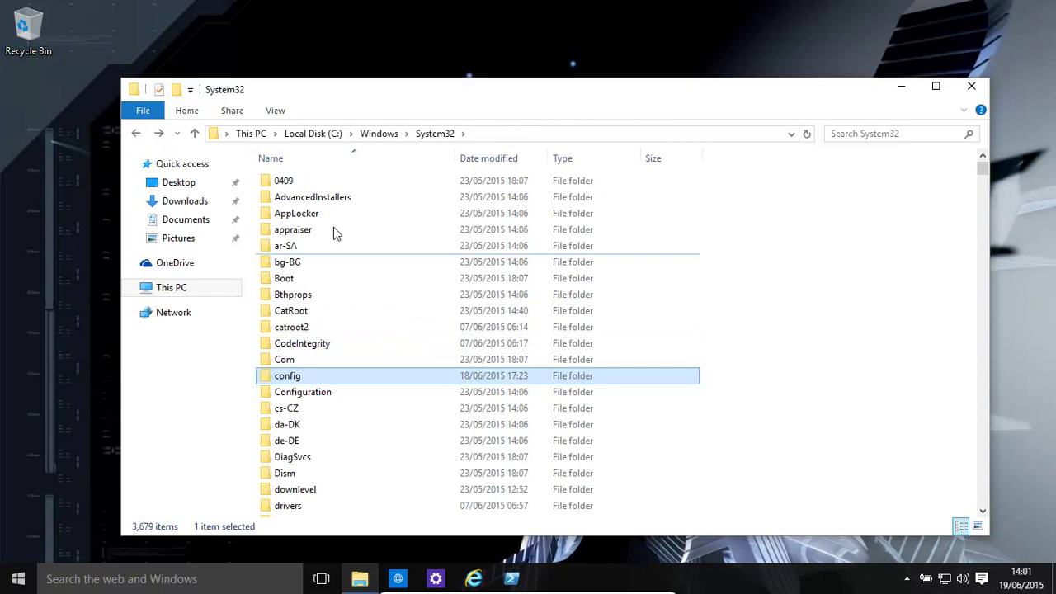
{"action": "left_click", "coordinate": [136, 134]}
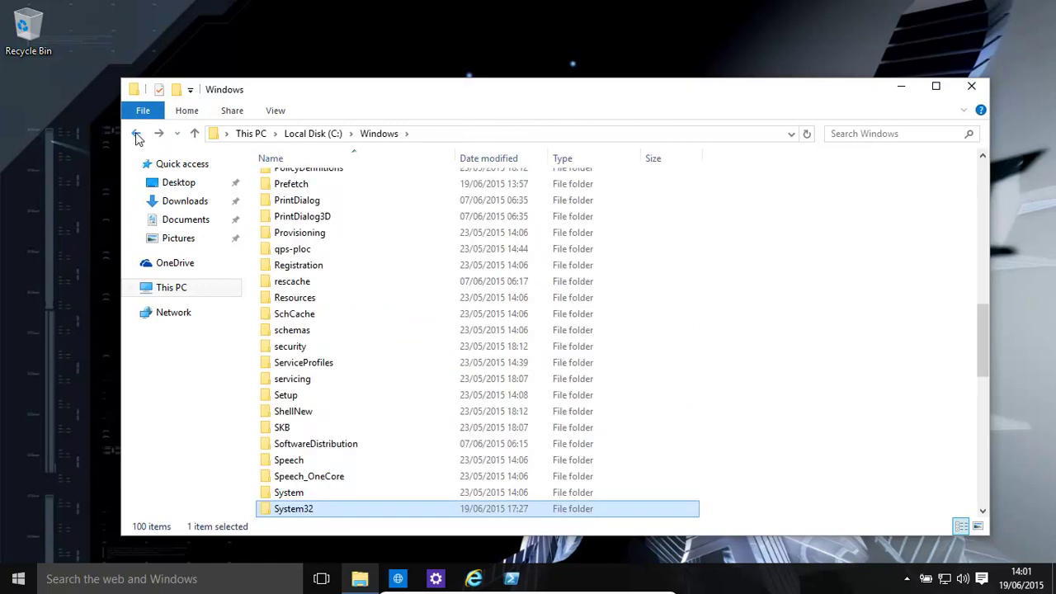
{"action": "left_click", "coordinate": [136, 134]}
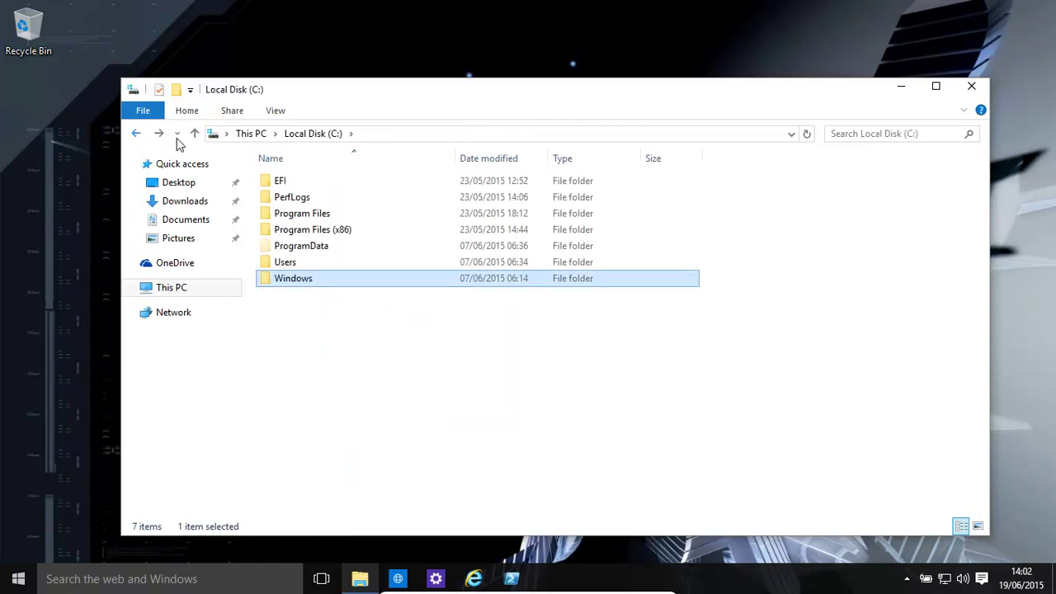
{"action": "left_click", "coordinate": [316, 216]}
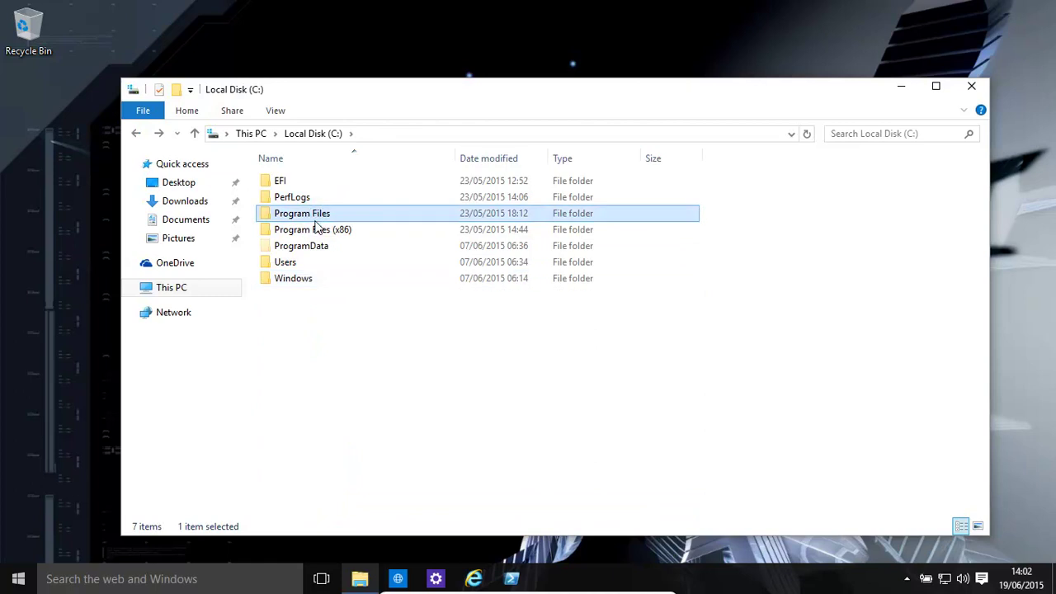
{"action": "left_click", "coordinate": [317, 234]}
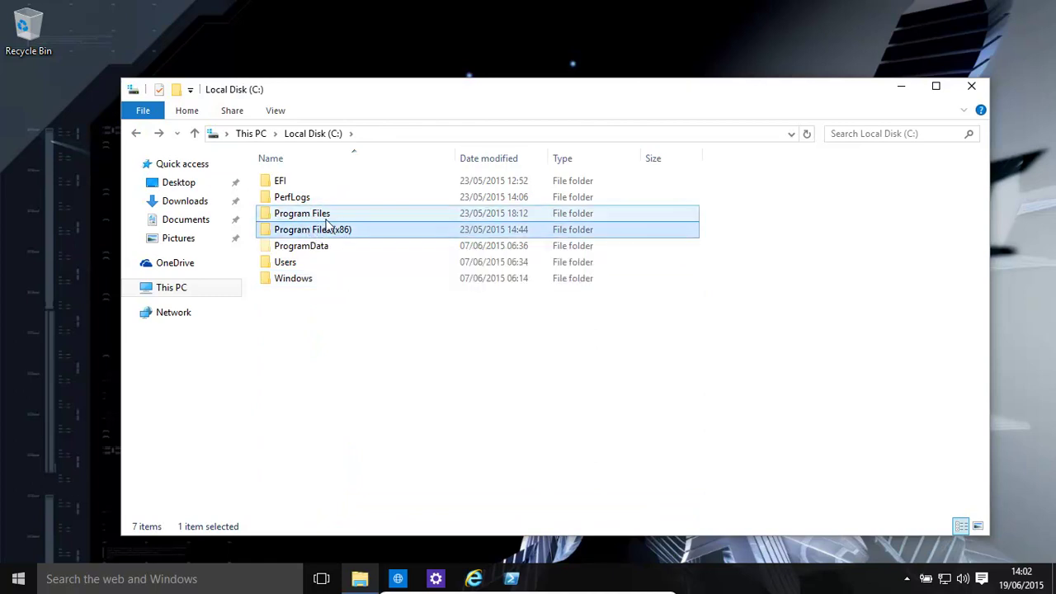
{"action": "left_click", "coordinate": [311, 249]}
{"action": "double_click", "coordinate": [321, 250]}
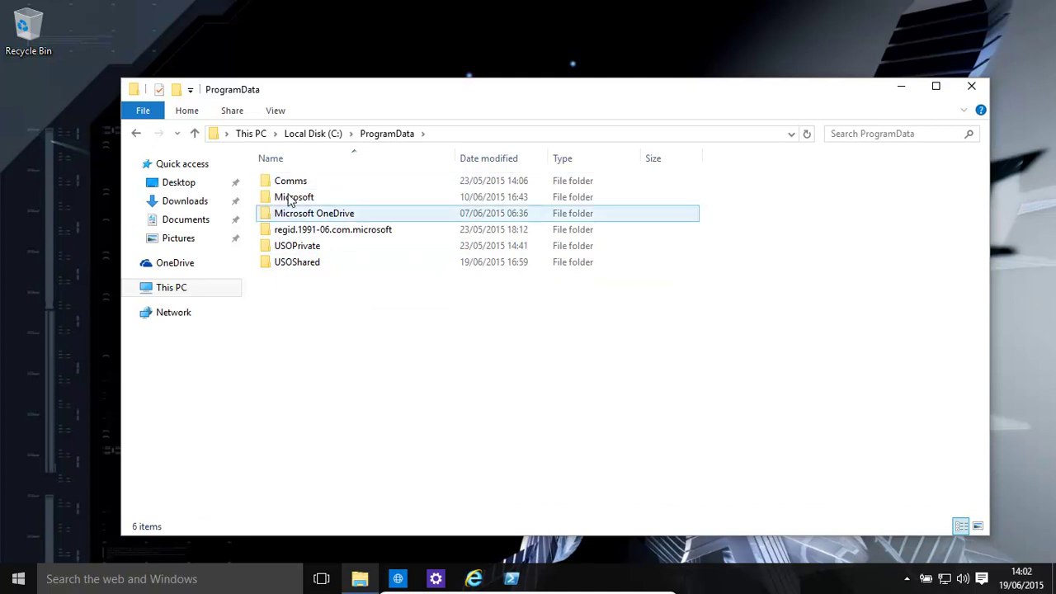
Return to Local Disk (C:) and open the Program Files folder
{"action": "left_click", "coordinate": [137, 134]}
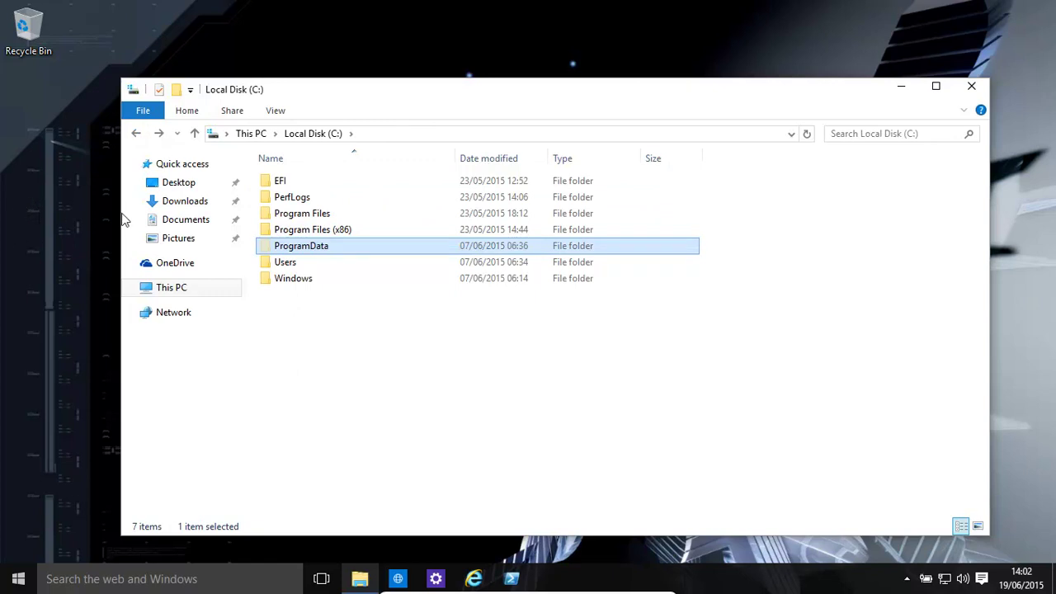
{"action": "left_click", "coordinate": [303, 215]}
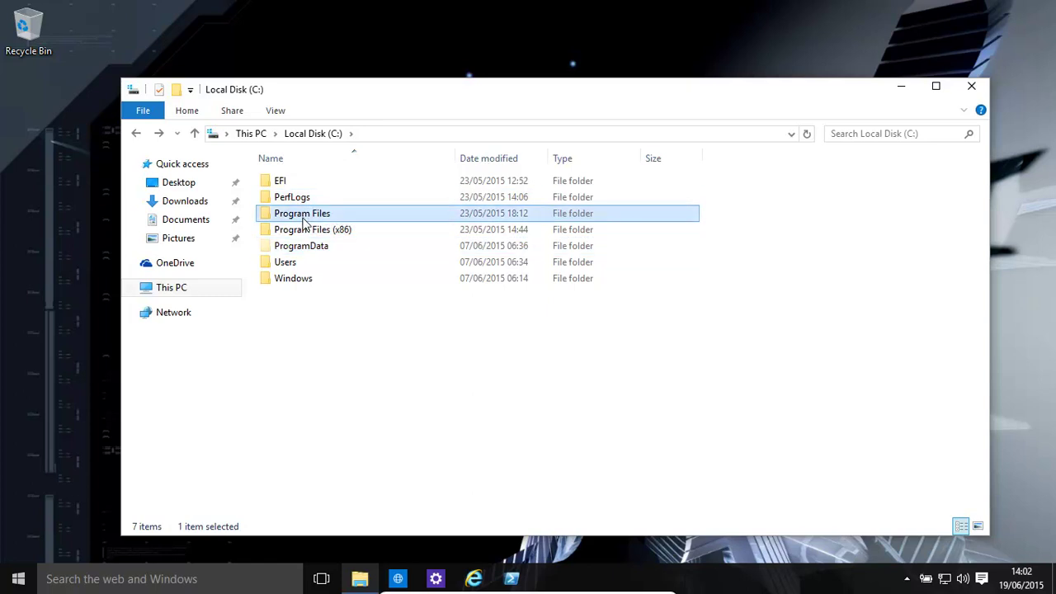
{"action": "left_click", "coordinate": [20, 581]}
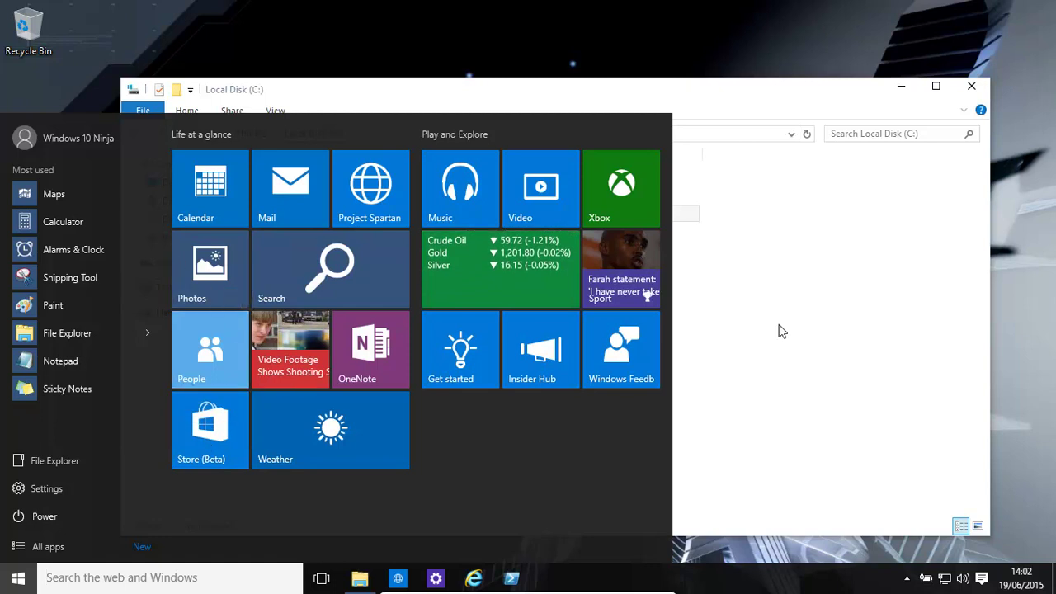
{"action": "left_click", "coordinate": [736, 403]}
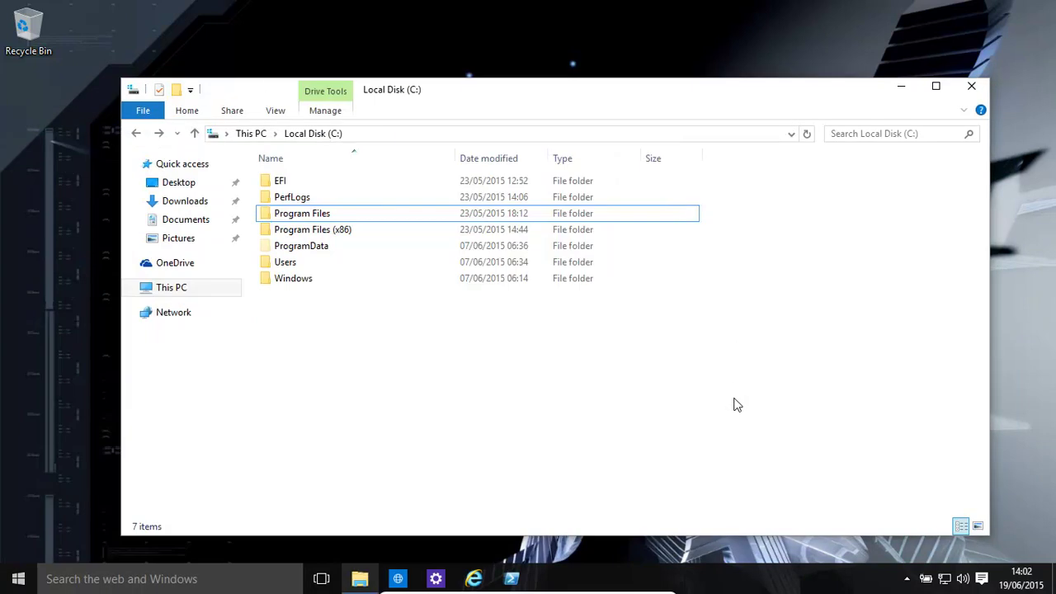
{"action": "left_click", "coordinate": [300, 215]}
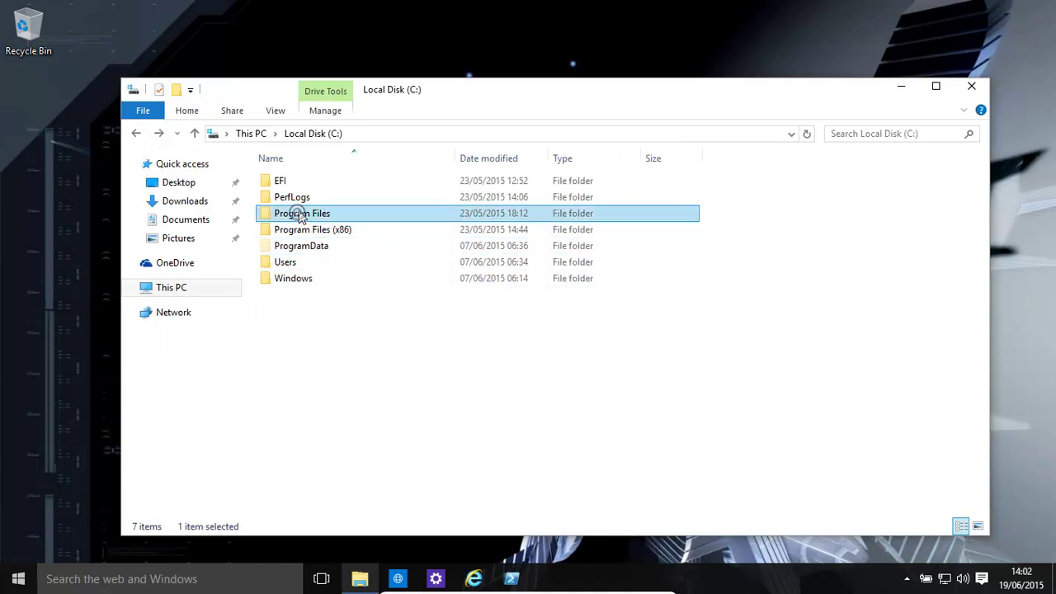
{"action": "double_click", "coordinate": [299, 220]}
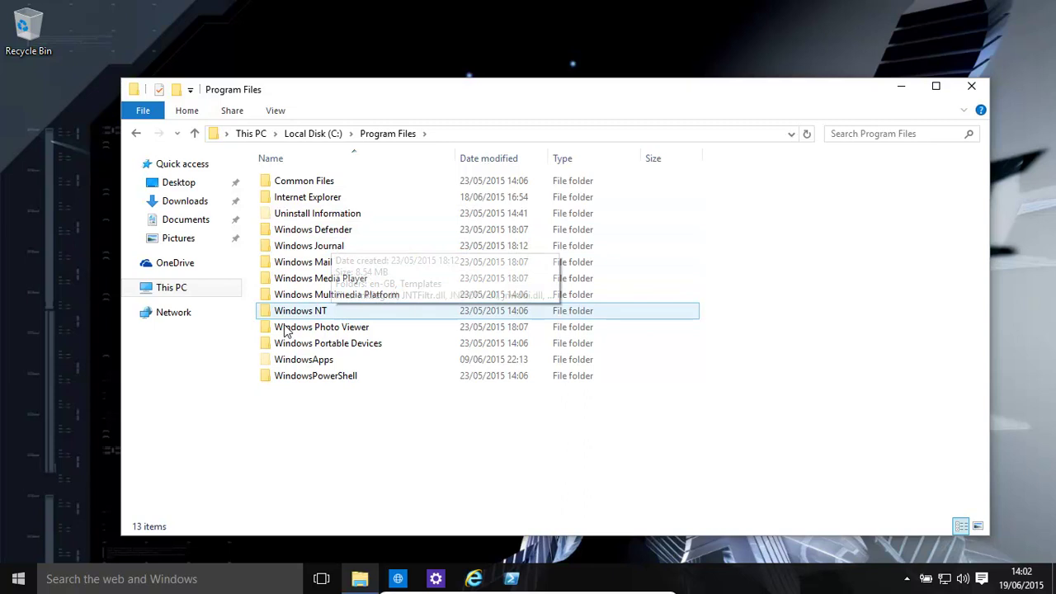
Try to open the hidden WindowsApps folder in Program Files by requesting permanent access
{"action": "double_click", "coordinate": [301, 361]}
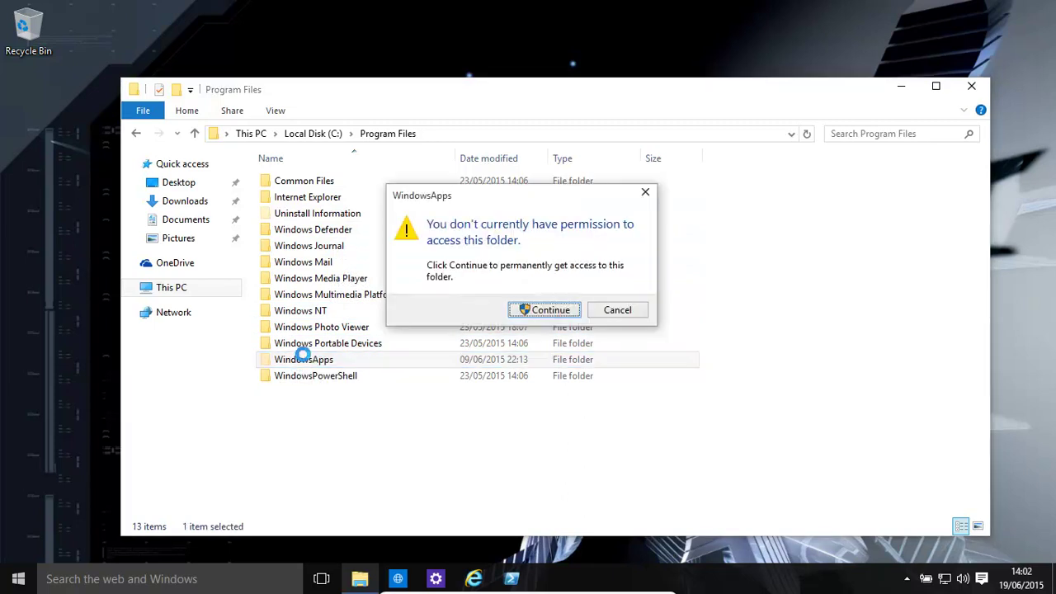
{"action": "left_click", "coordinate": [544, 311]}
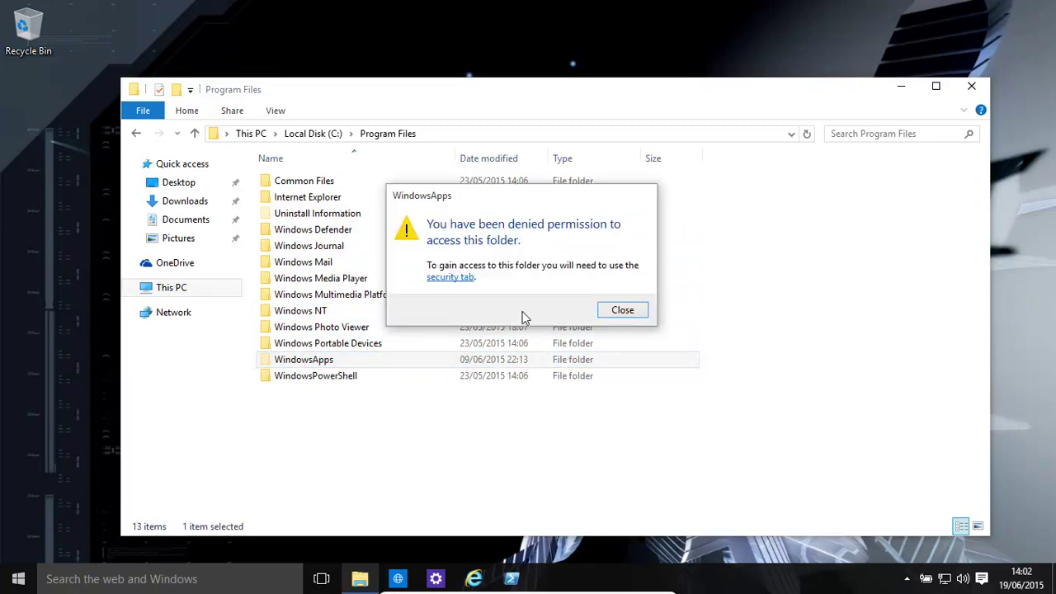
{"action": "left_click", "coordinate": [624, 310]}
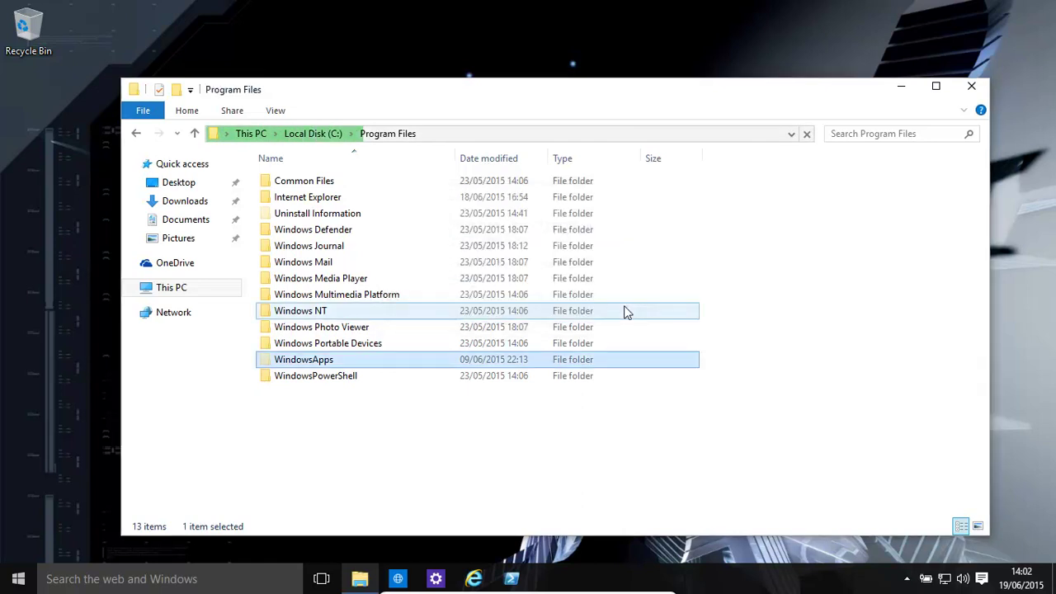
Change the owner of the WindowsApps folder to Windows 10 Ninja in its advanced security settings
{"action": "right_click", "coordinate": [322, 362]}
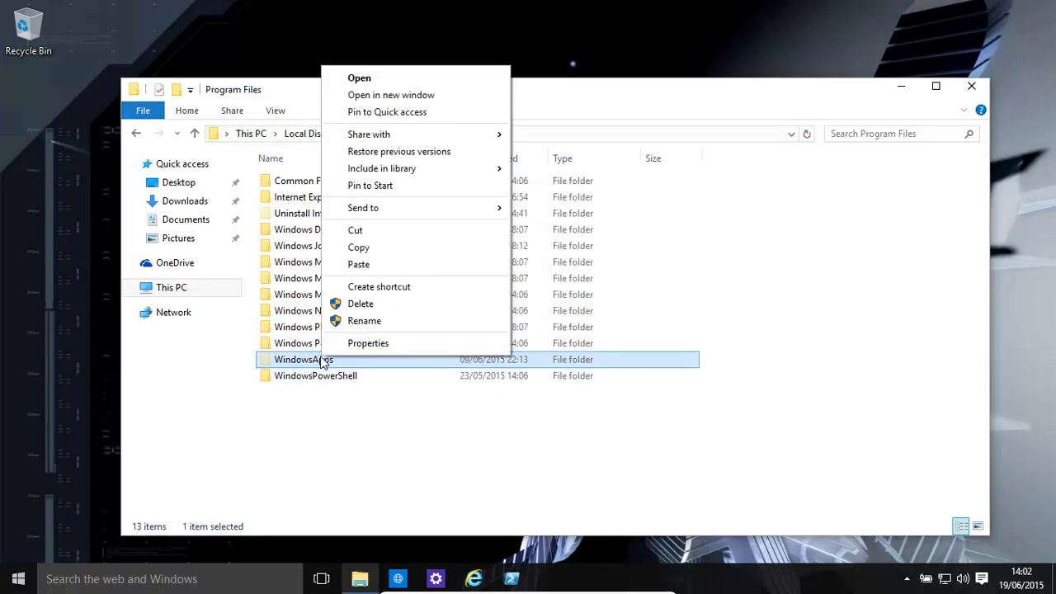
{"action": "left_click", "coordinate": [371, 344]}
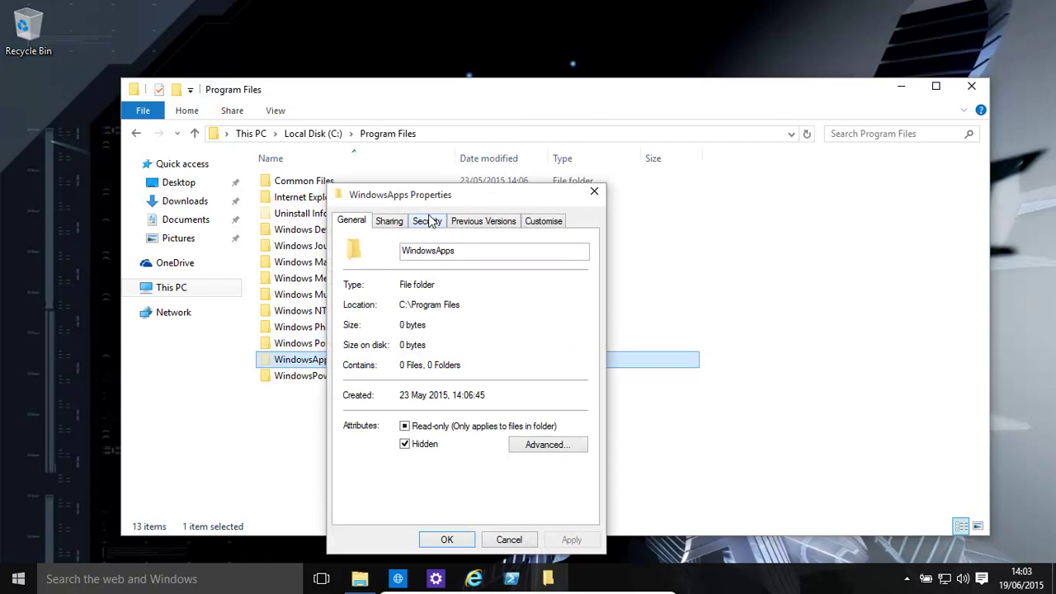
{"action": "left_click", "coordinate": [428, 221]}
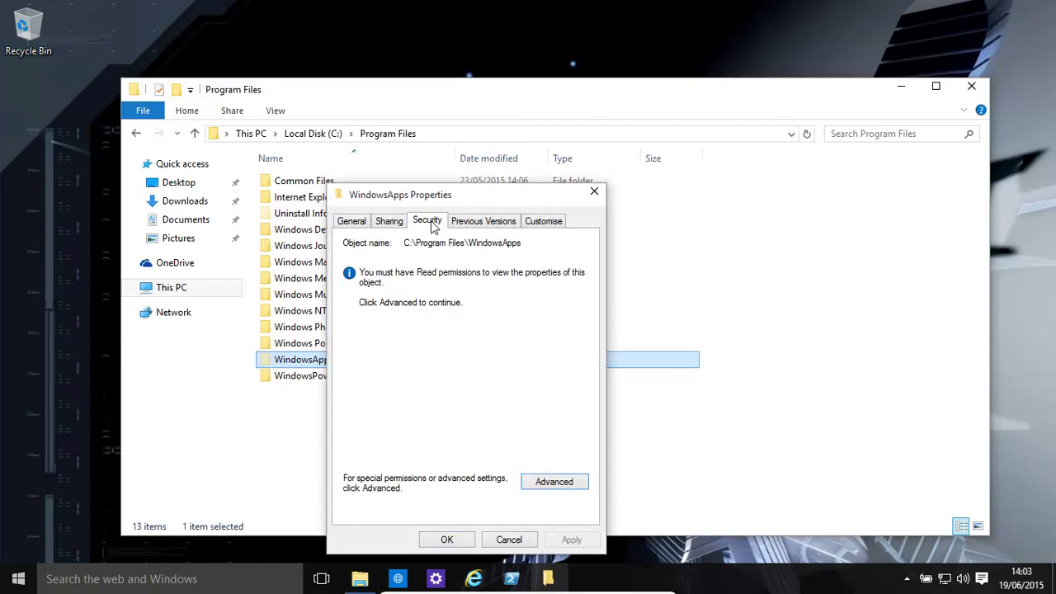
{"action": "left_click", "coordinate": [560, 482]}
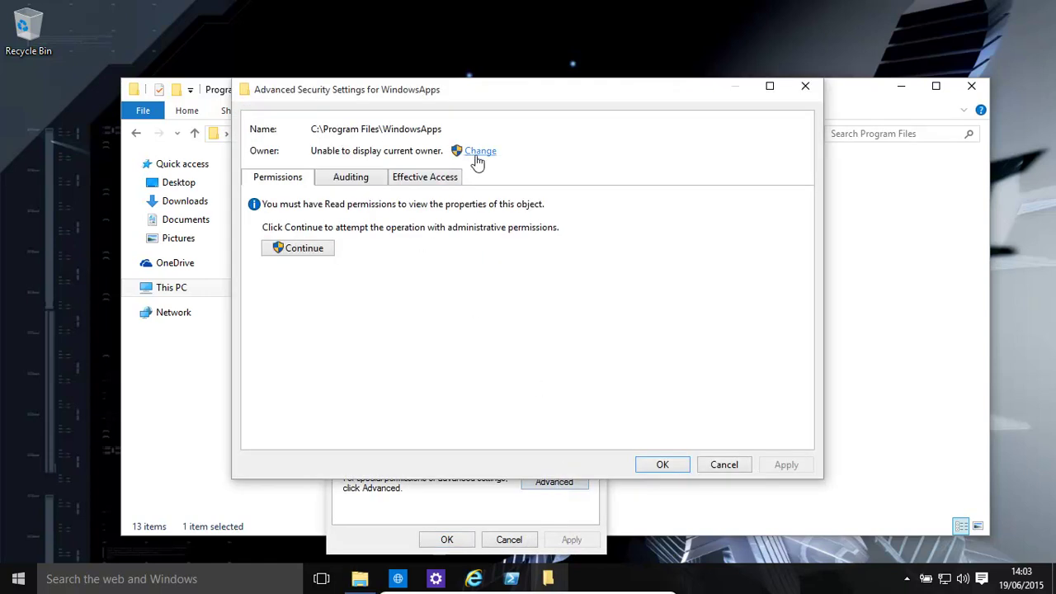
{"action": "left_click", "coordinate": [479, 153]}
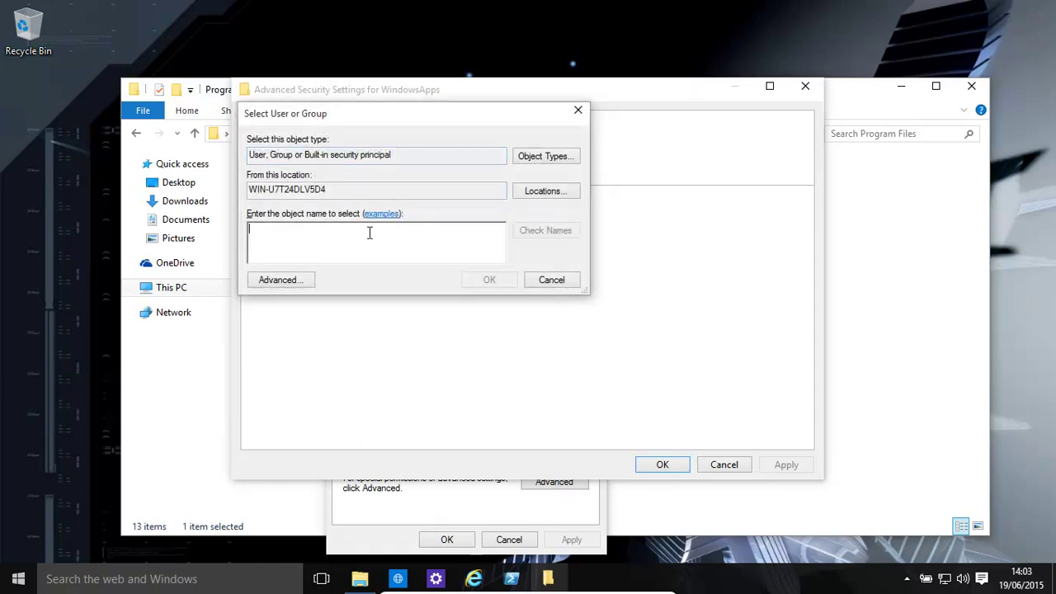
{"action": "type", "text": "Windows 10 Ninja"}
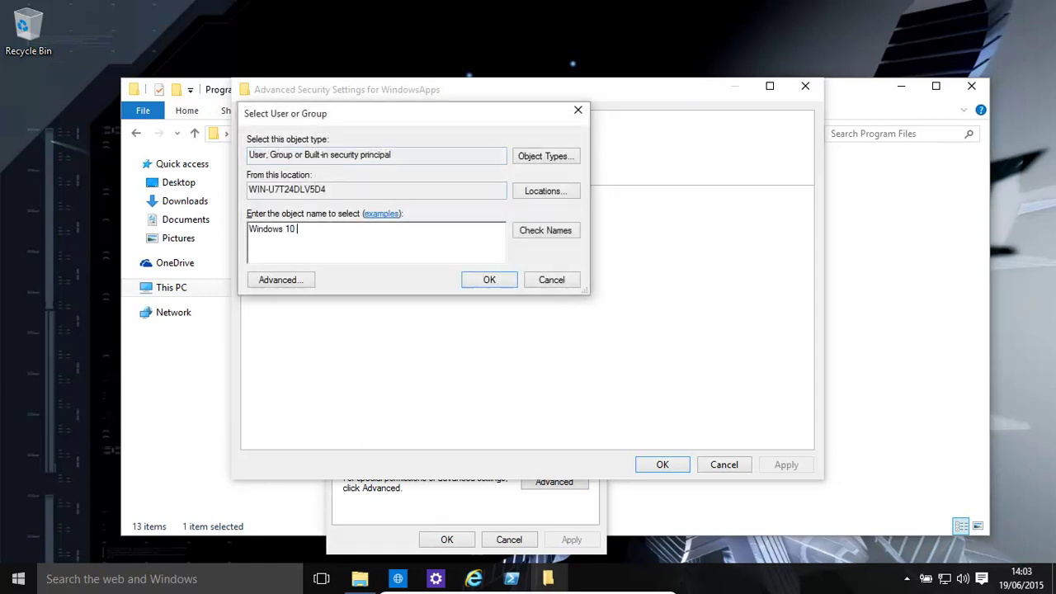
{"action": "left_click", "coordinate": [573, 238]}
{"action": "left_click", "coordinate": [490, 281]}
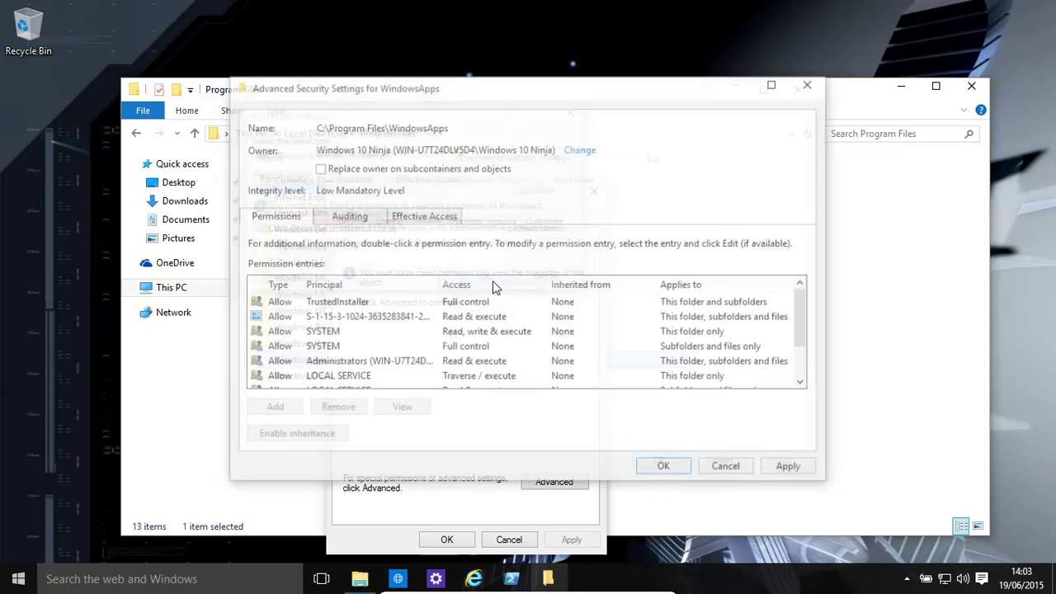
Replace the owner on subcontainers and objects of WindowsApps as well, and apply the ownership change
{"action": "left_click", "coordinate": [322, 170]}
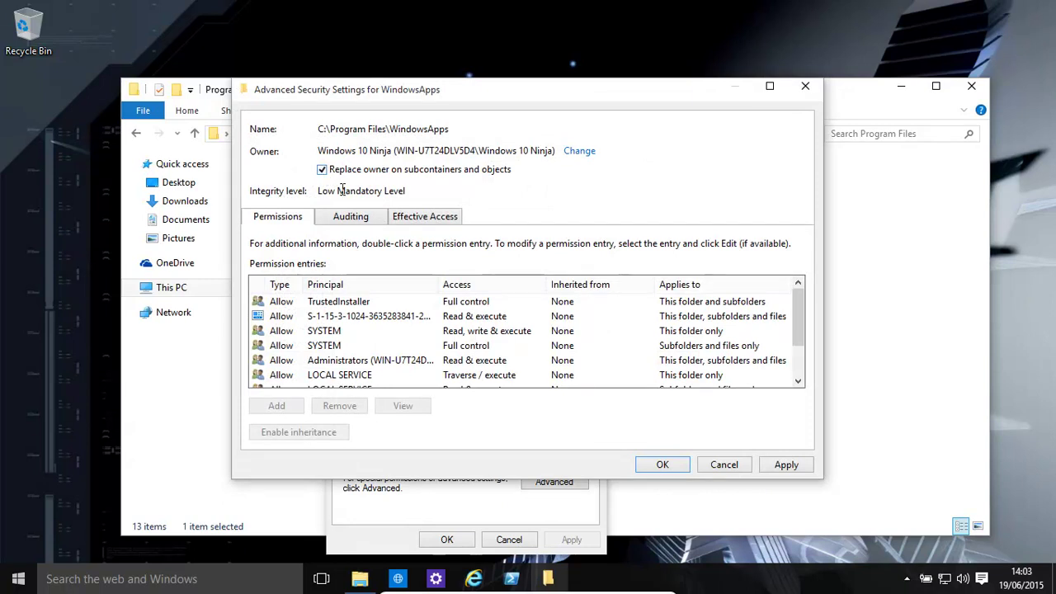
{"action": "left_click", "coordinate": [663, 465]}
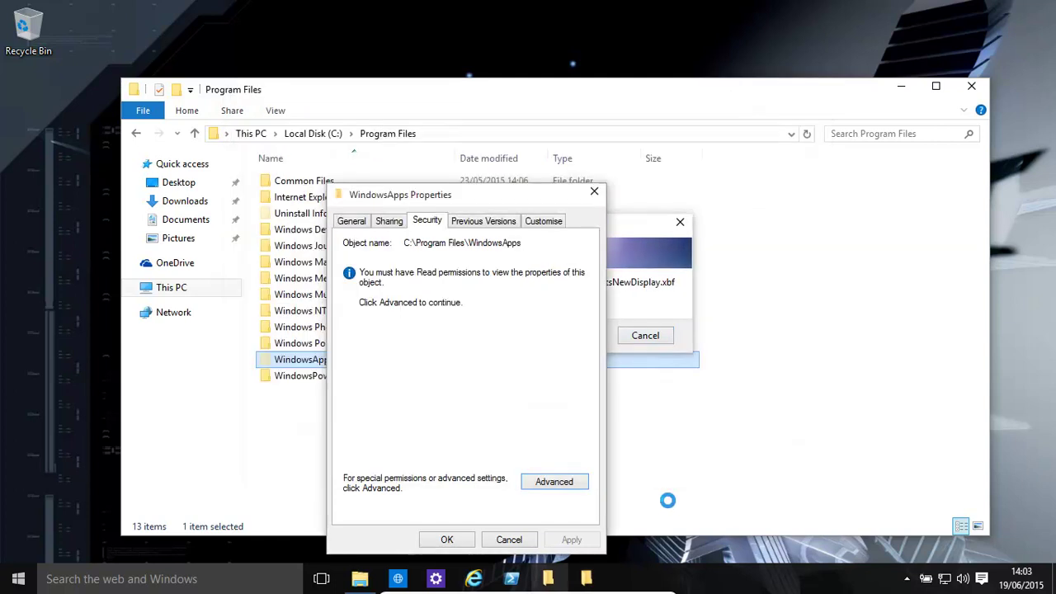
{"action": "left_click", "coordinate": [450, 545]}
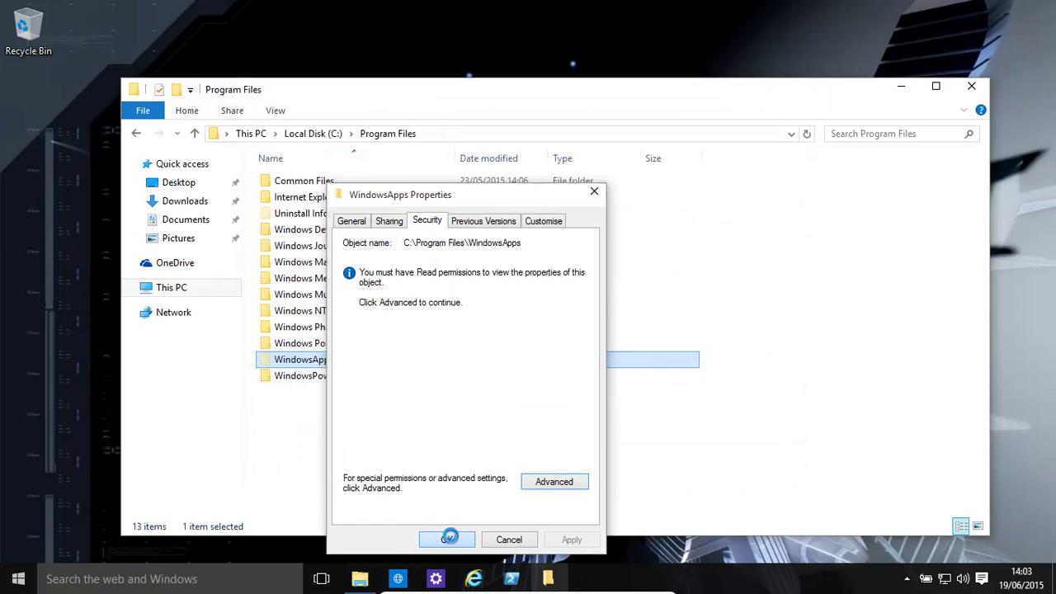
Open the WindowsApps folder with permanent access granted and select the Microsoft.3DBuilder_1.0.0.152 folder
{"action": "key", "text": "Return"}
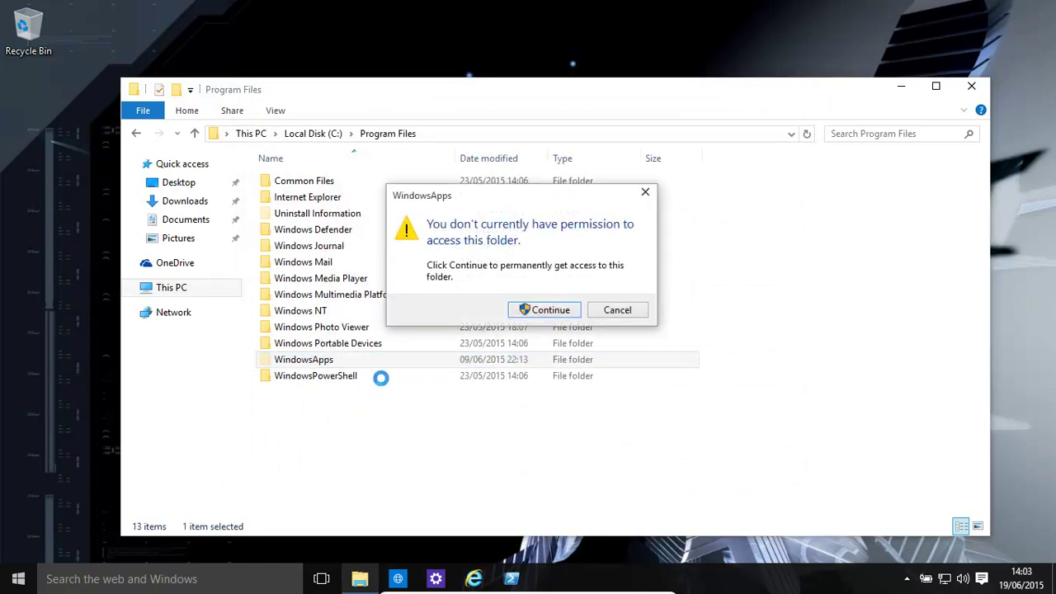
{"action": "left_click", "coordinate": [549, 310]}
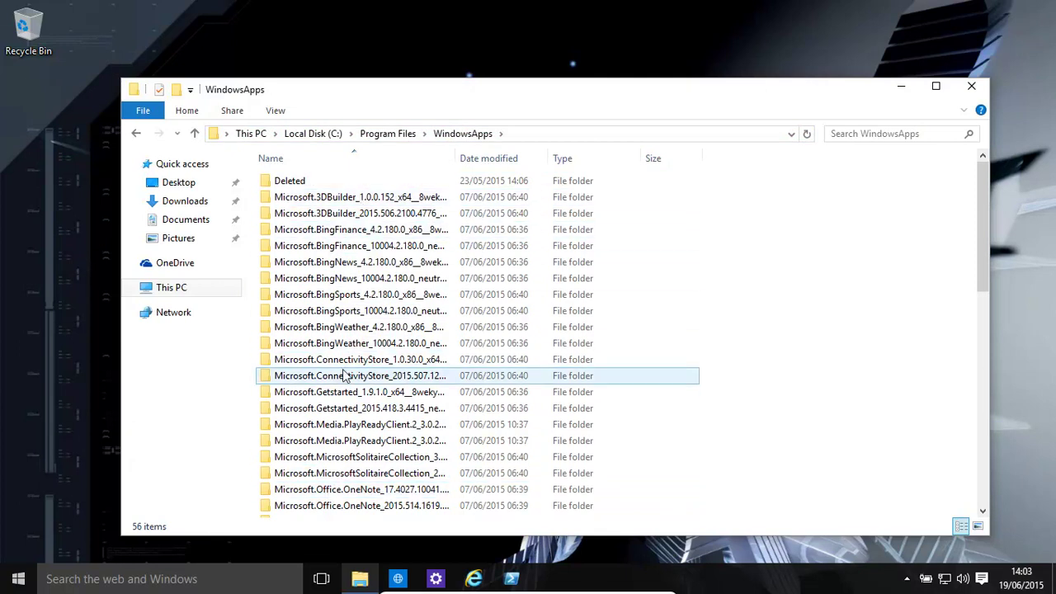
{"action": "left_click", "coordinate": [337, 201]}
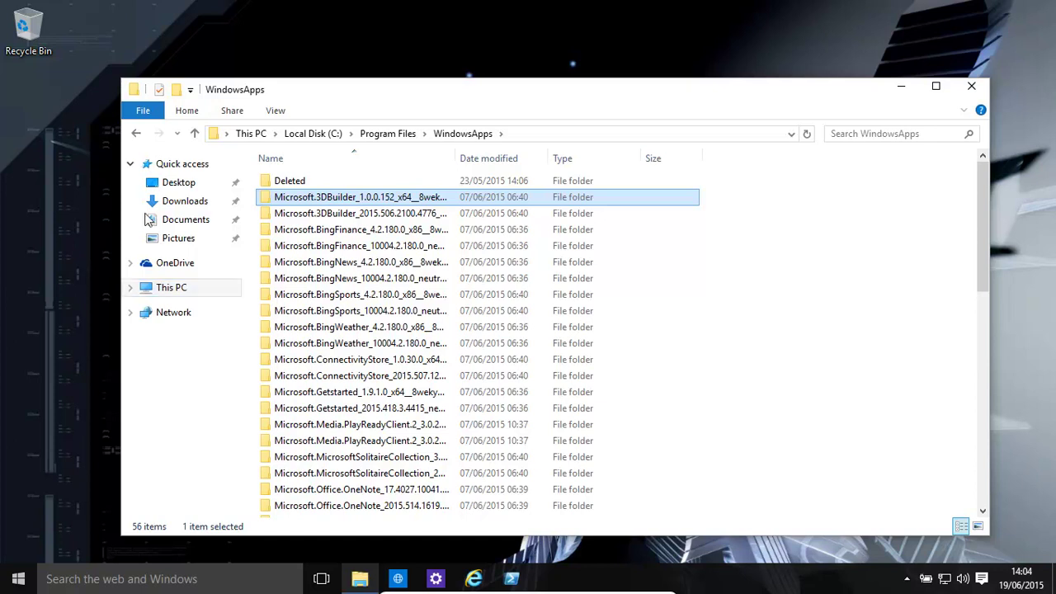
Go back from WindowsApps through Program Files to Local Disk (C:)
{"action": "left_click", "coordinate": [137, 135]}
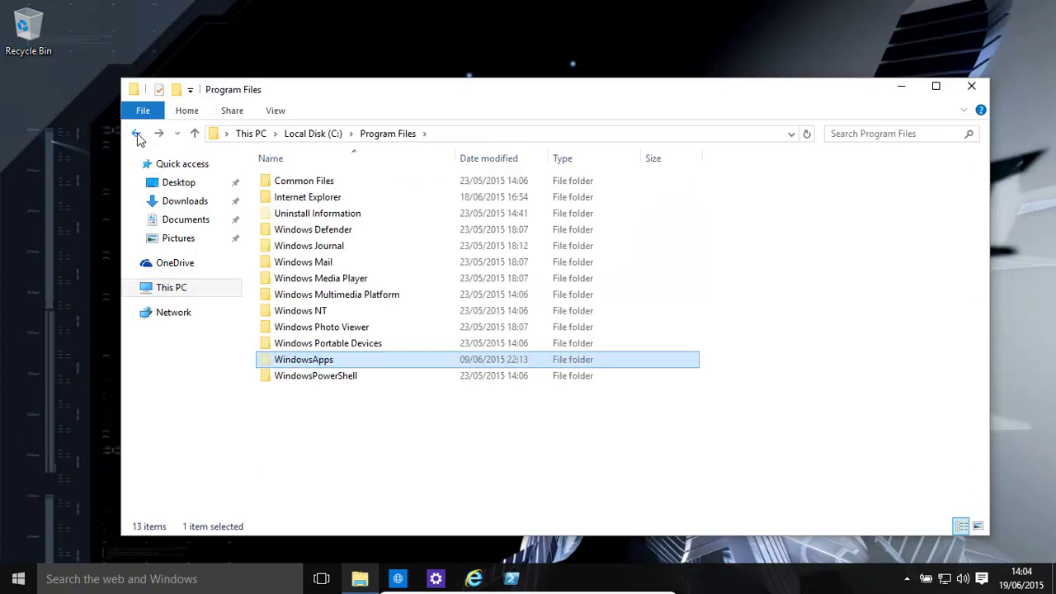
{"action": "left_click", "coordinate": [137, 134]}
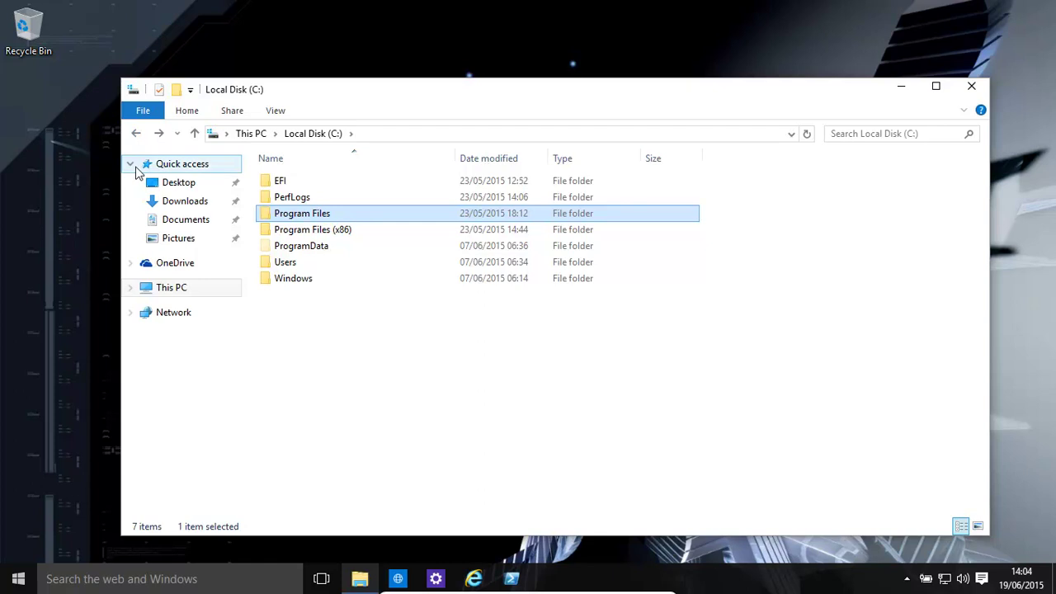
Open the Windows folder on the C: drive and select its security and ServiceProfiles folders in turn
{"action": "left_click", "coordinate": [292, 281]}
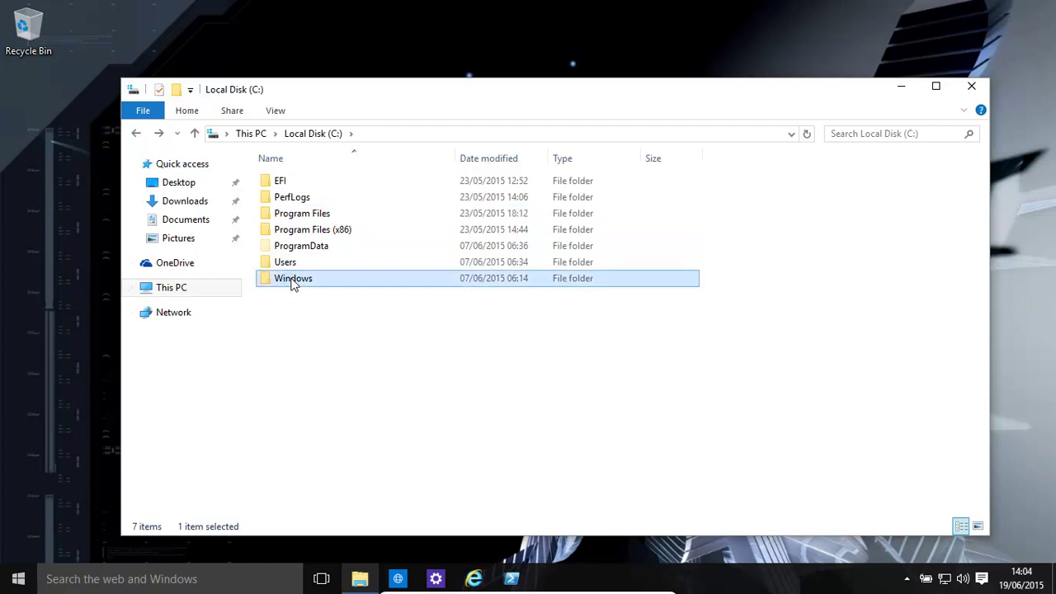
{"action": "double_click", "coordinate": [292, 281]}
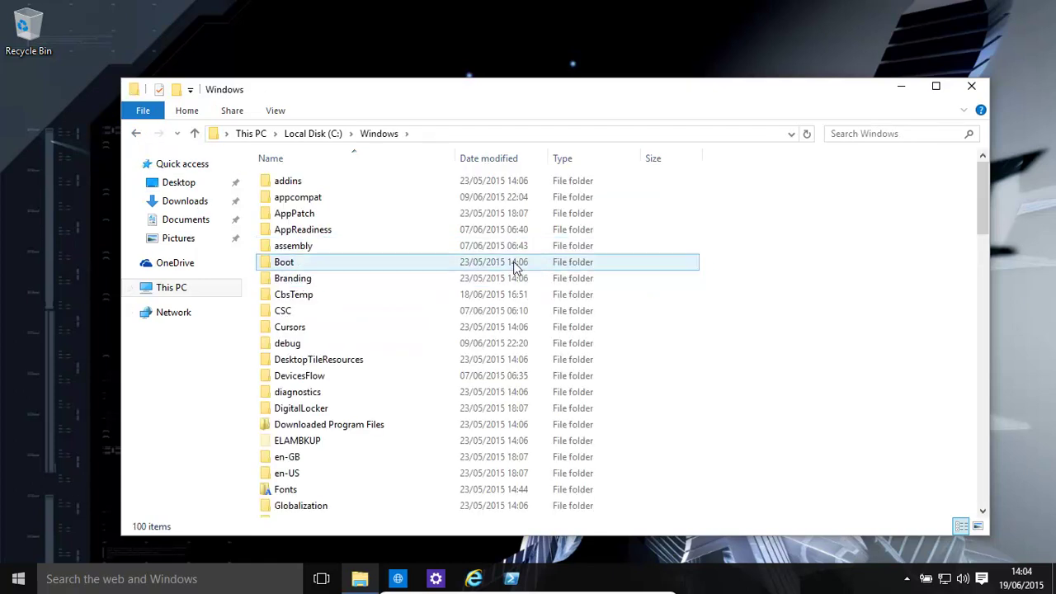
{"action": "left_click_drag", "start_coordinate": [984, 197], "coordinate": [945, 347]}
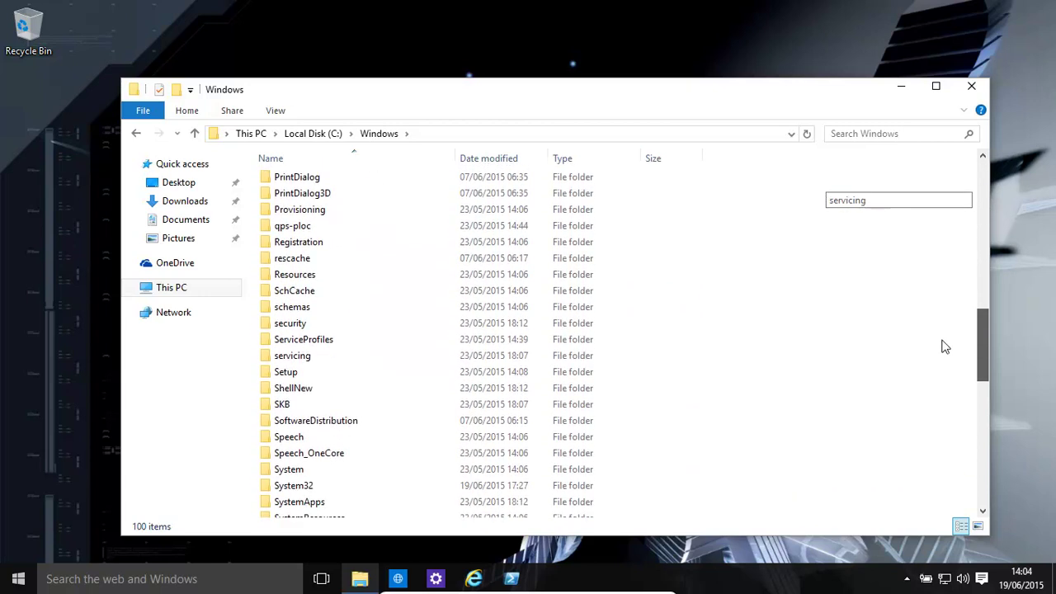
{"action": "left_click", "coordinate": [294, 325]}
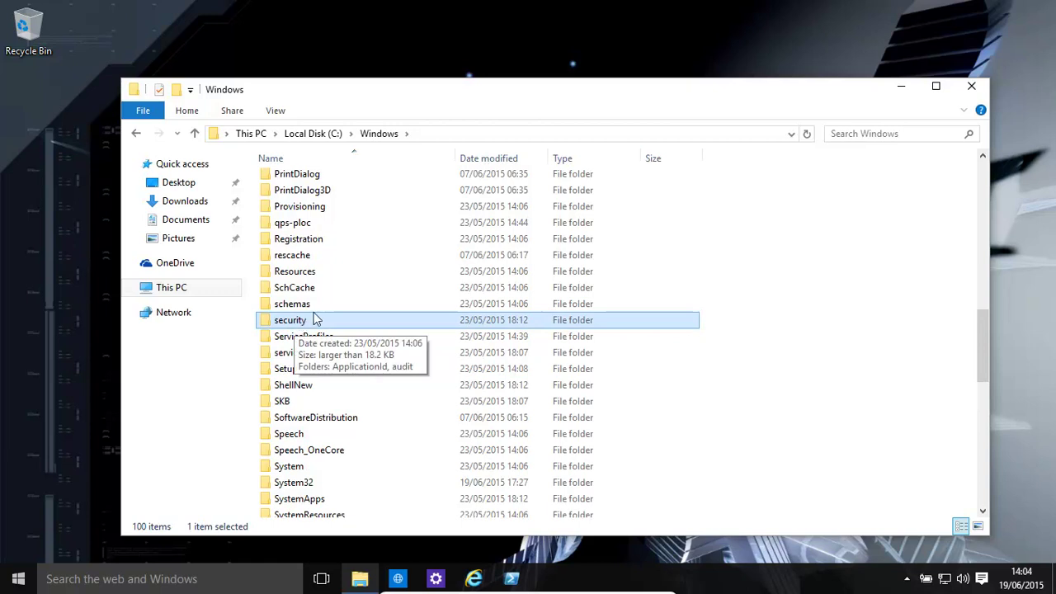
{"action": "left_click", "coordinate": [303, 334]}
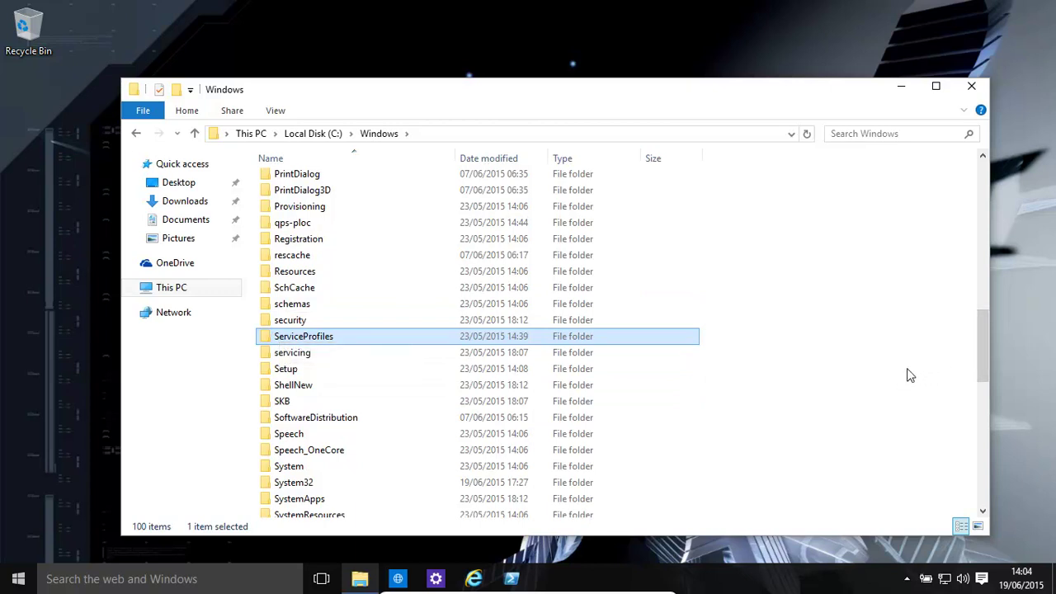
Open the Windows 10 Ninja user folder inside Users on Local Disk (C:), starting from This PC
{"action": "left_click", "coordinate": [175, 289]}
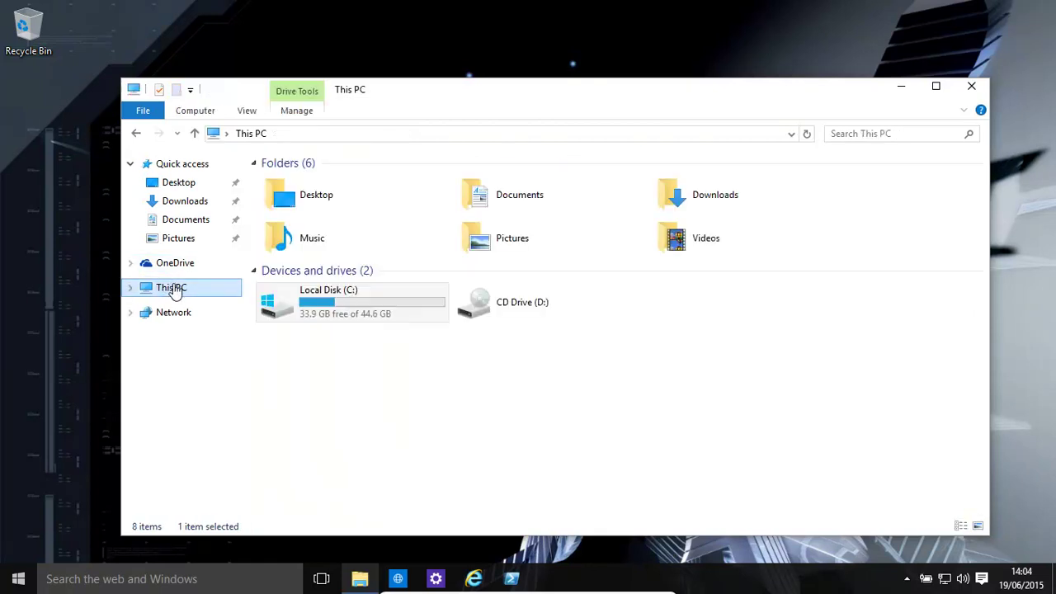
{"action": "left_click", "coordinate": [321, 307]}
{"action": "double_click", "coordinate": [321, 308]}
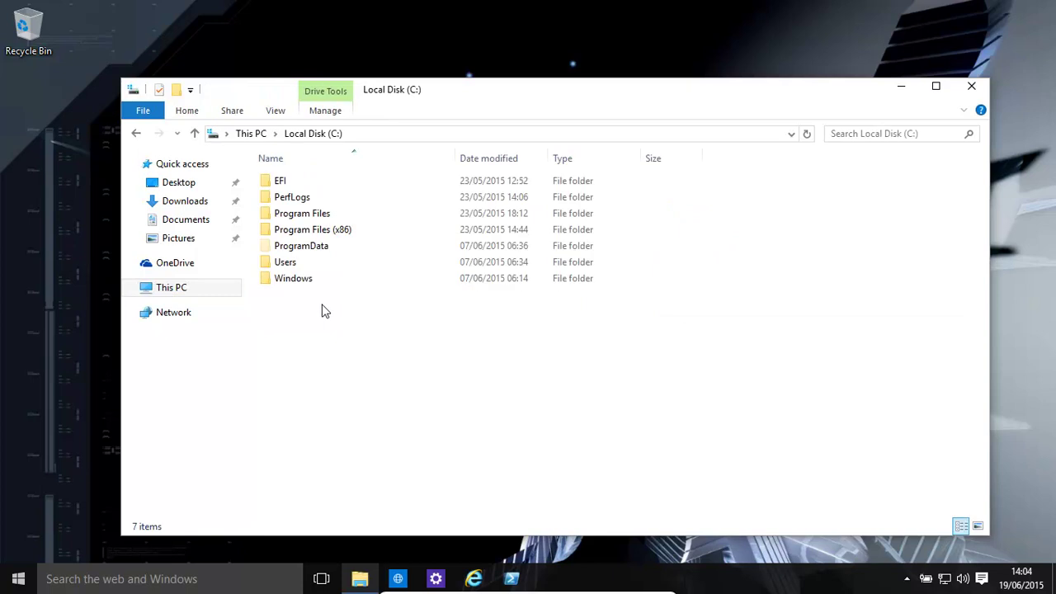
{"action": "left_click", "coordinate": [283, 266]}
{"action": "double_click", "coordinate": [283, 266]}
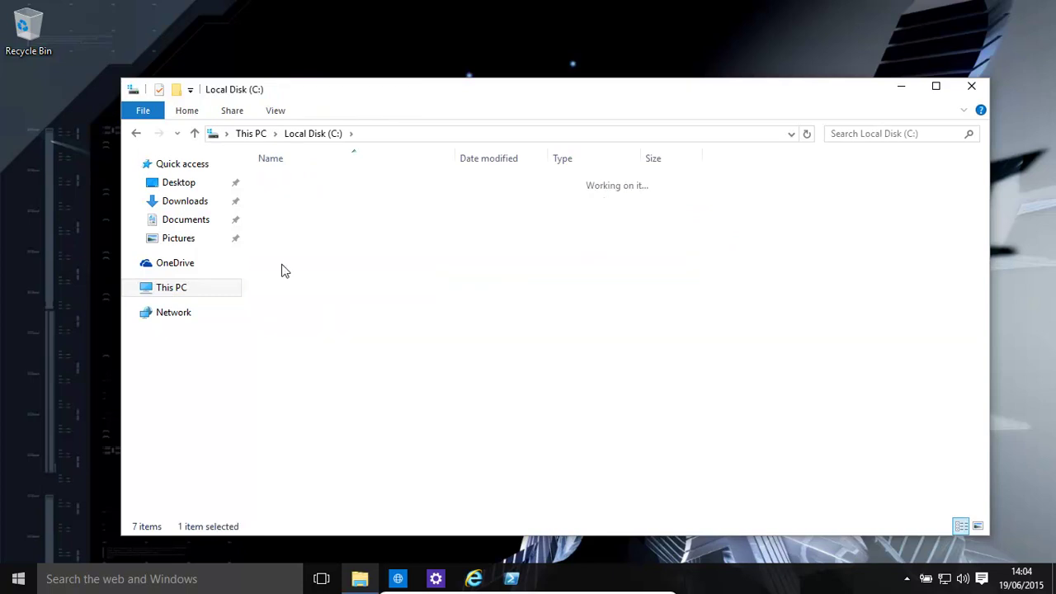
{"action": "double_click", "coordinate": [290, 234]}
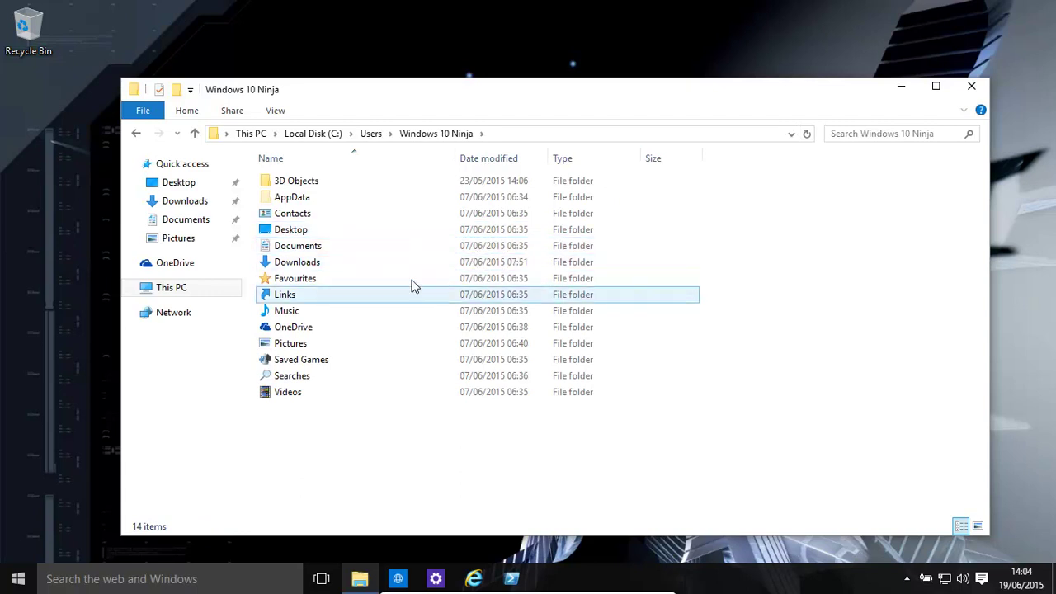
{"action": "left_click", "coordinate": [321, 281]}
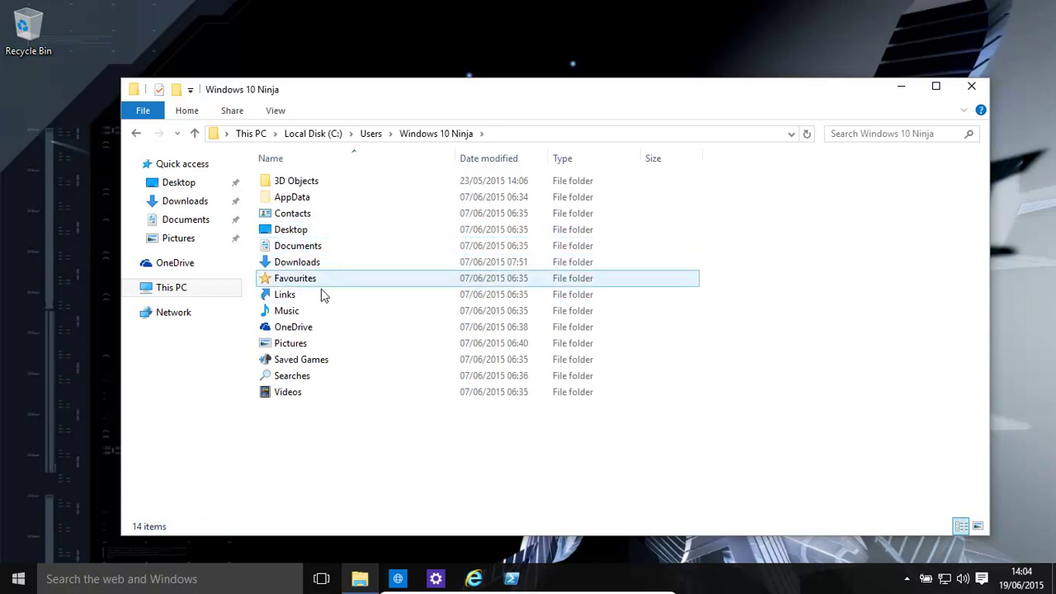
Turn off hiding of protected operating system files in the folder options, accepting the warning and saving the change
{"action": "left_click", "coordinate": [275, 111]}
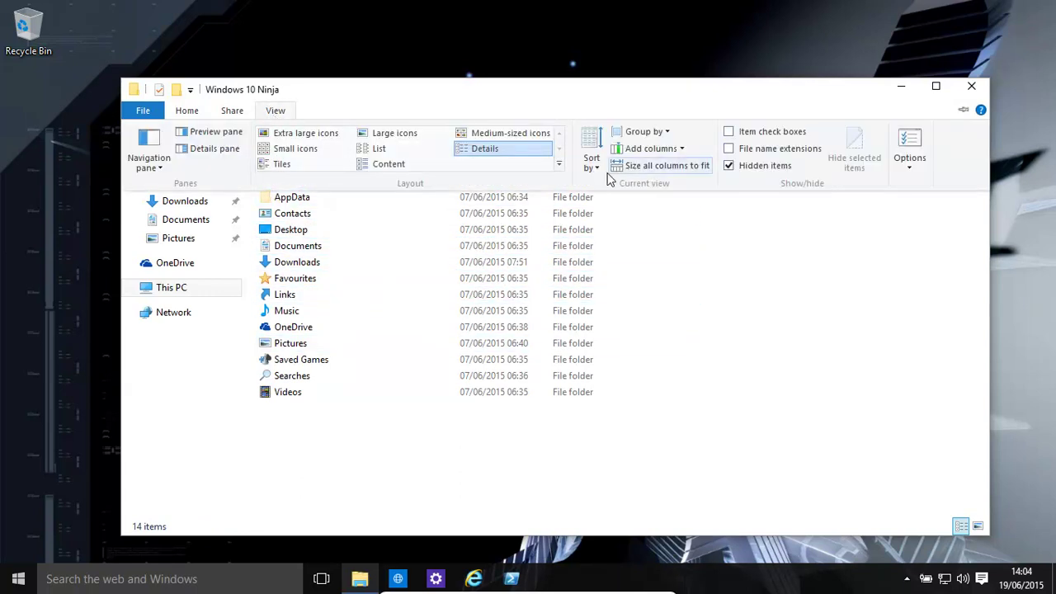
{"action": "left_click", "coordinate": [914, 176]}
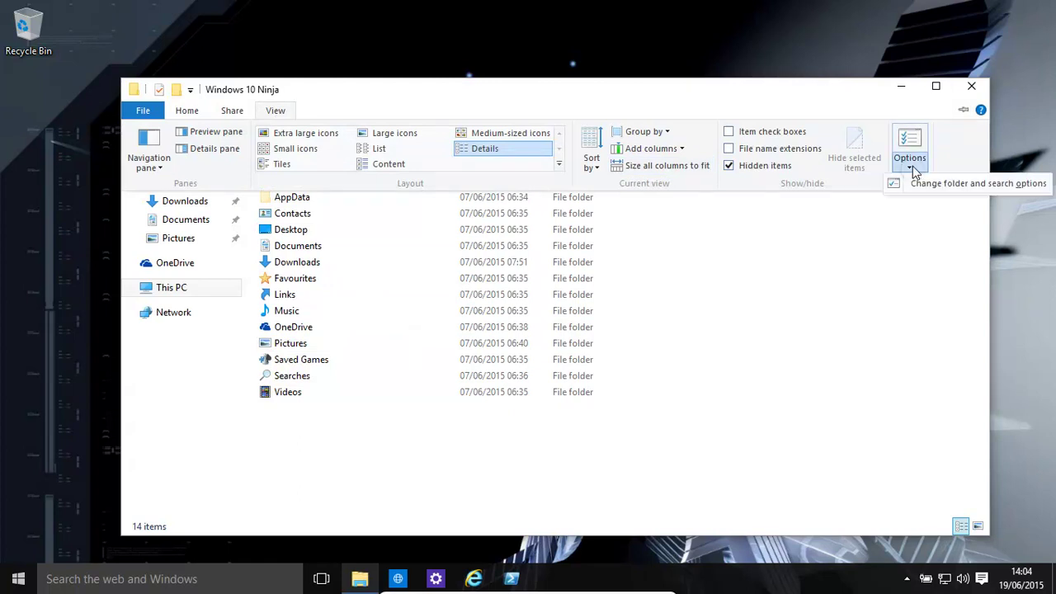
{"action": "left_click", "coordinate": [935, 191]}
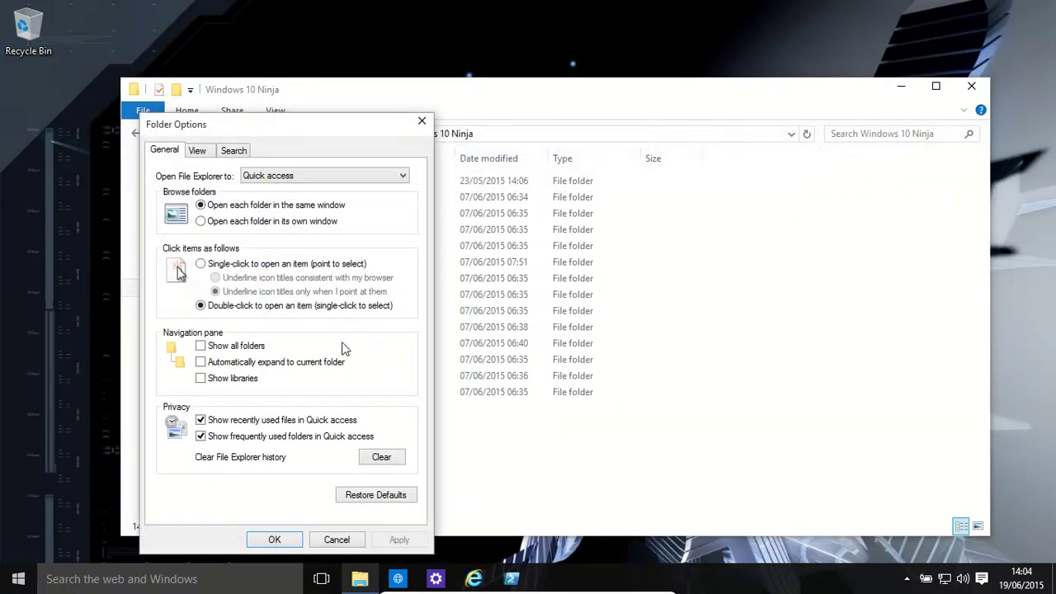
{"action": "left_click", "coordinate": [198, 150]}
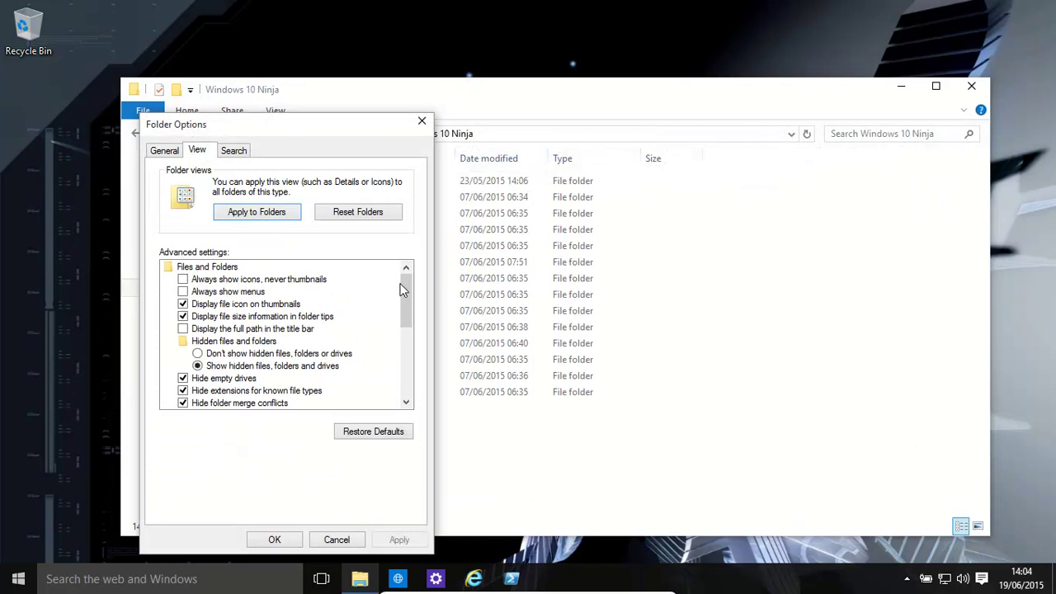
{"action": "left_click_drag", "start_coordinate": [402, 289], "coordinate": [398, 322]}
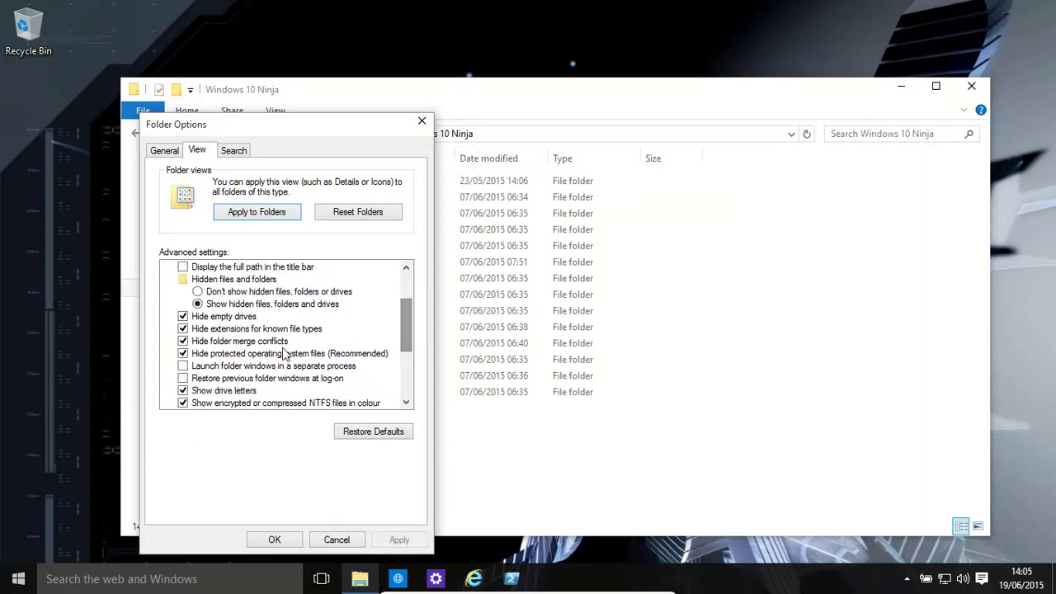
{"action": "left_click", "coordinate": [182, 353]}
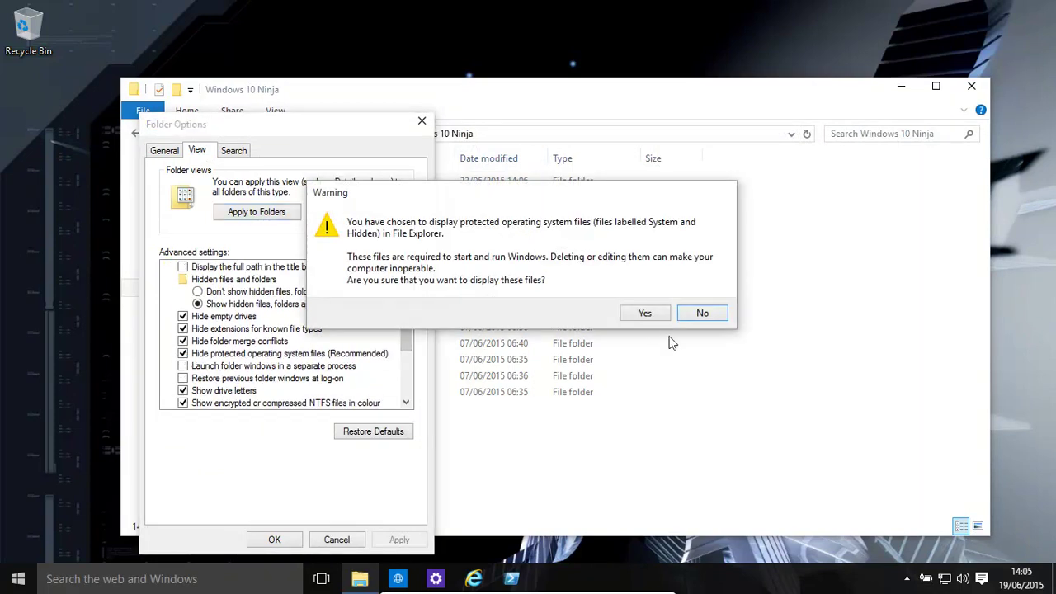
{"action": "left_click", "coordinate": [645, 315]}
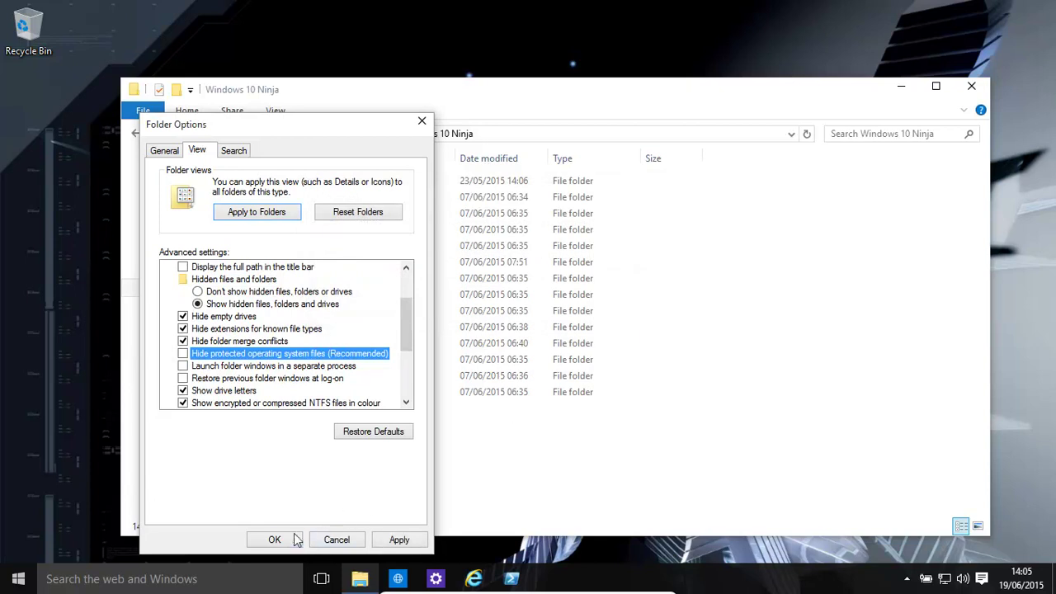
{"action": "left_click", "coordinate": [271, 534]}
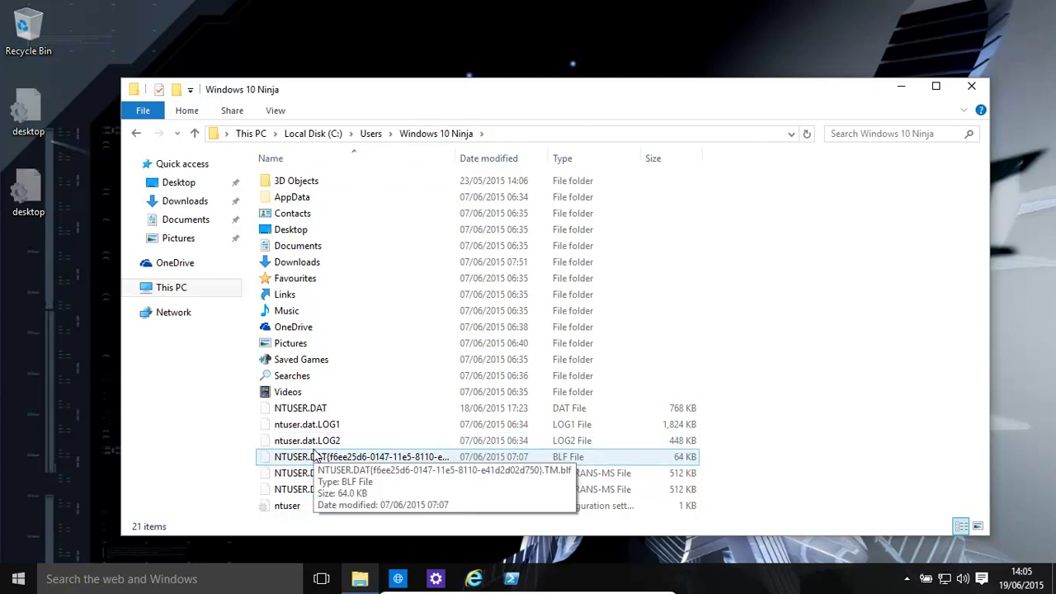
Turn off the display of hidden items and return to Local Disk (C:) through This PC
{"action": "left_click", "coordinate": [273, 111]}
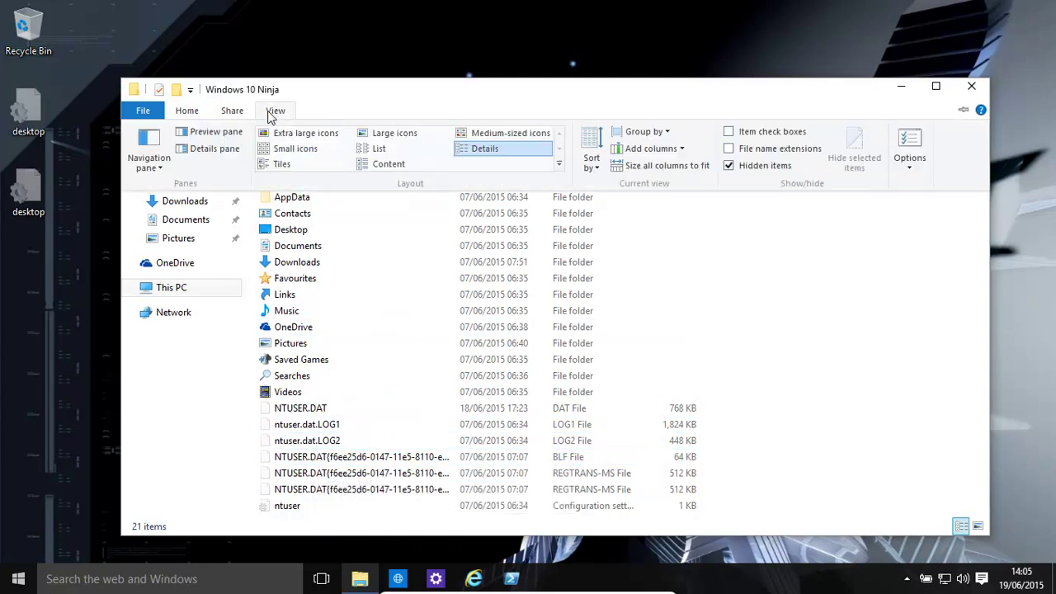
{"action": "left_click", "coordinate": [729, 165]}
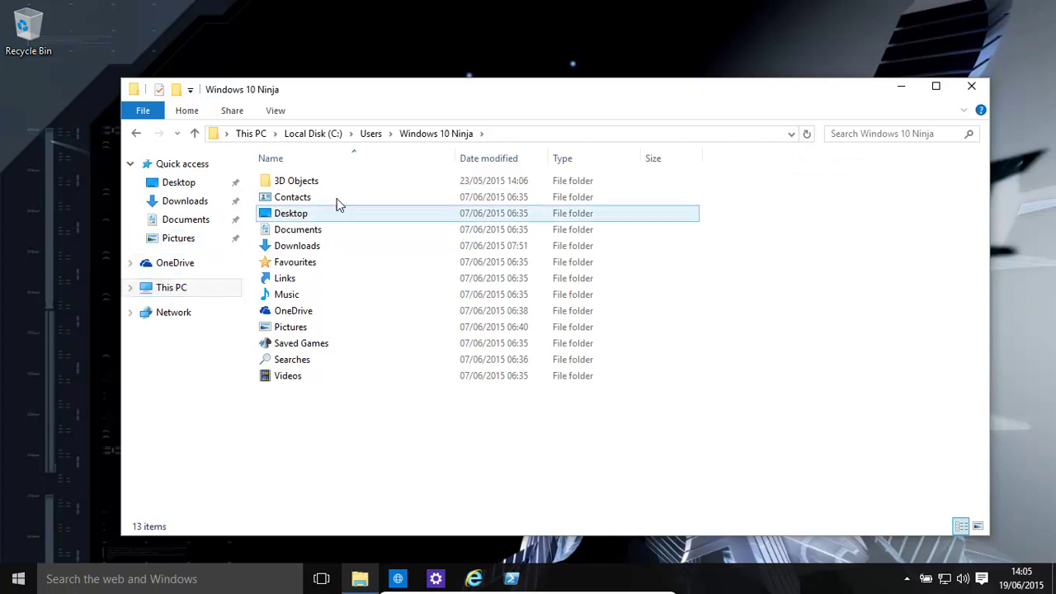
{"action": "left_click", "coordinate": [197, 290]}
{"action": "double_click", "coordinate": [323, 304]}
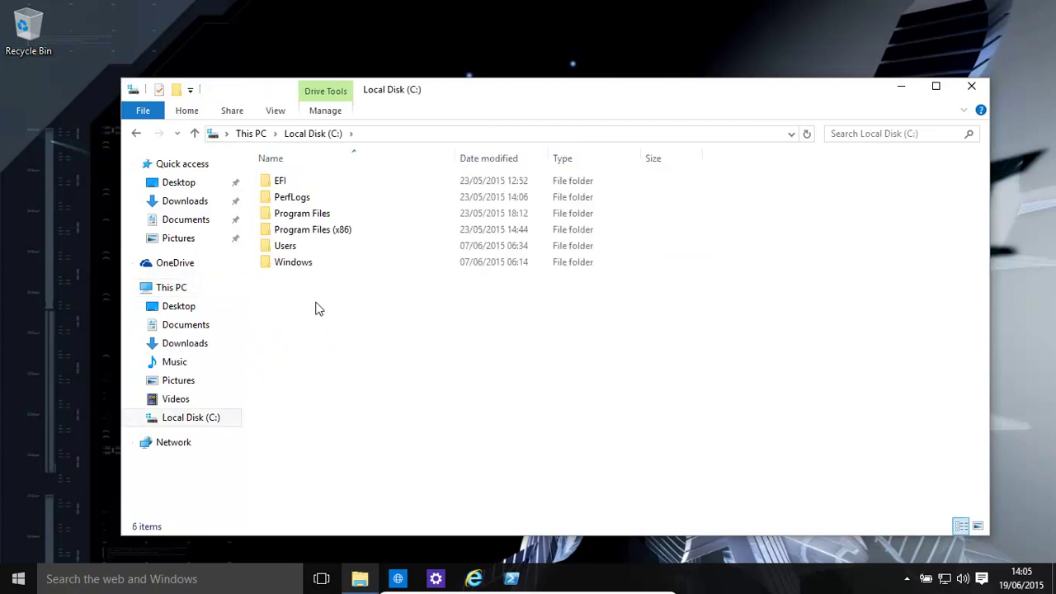
Open the Windows folder and select its debug and diagnostics folders in turn
{"action": "left_click", "coordinate": [294, 268]}
{"action": "double_click", "coordinate": [294, 268]}
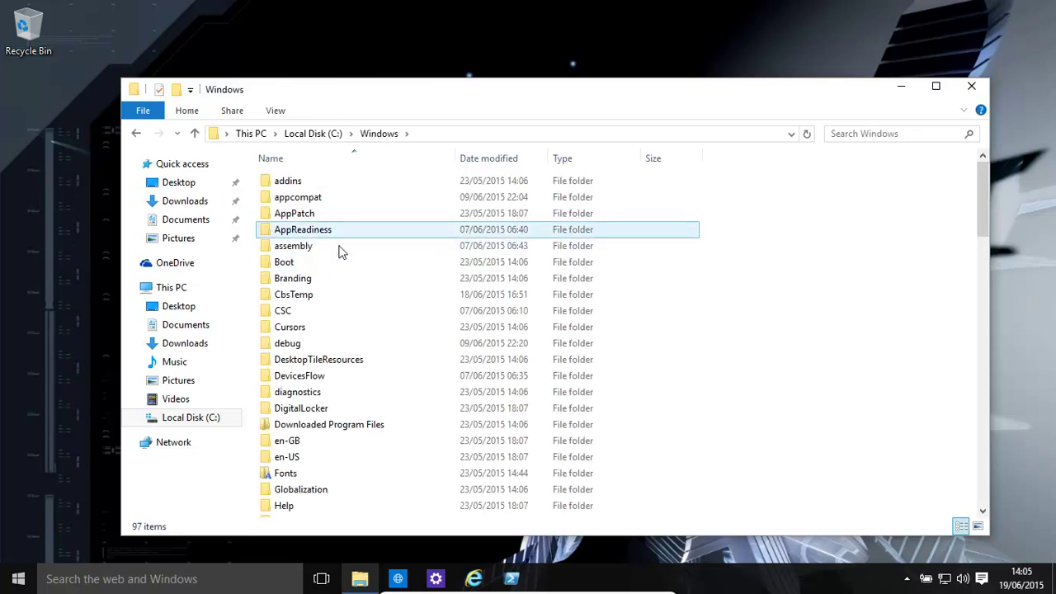
{"action": "left_click", "coordinate": [302, 347]}
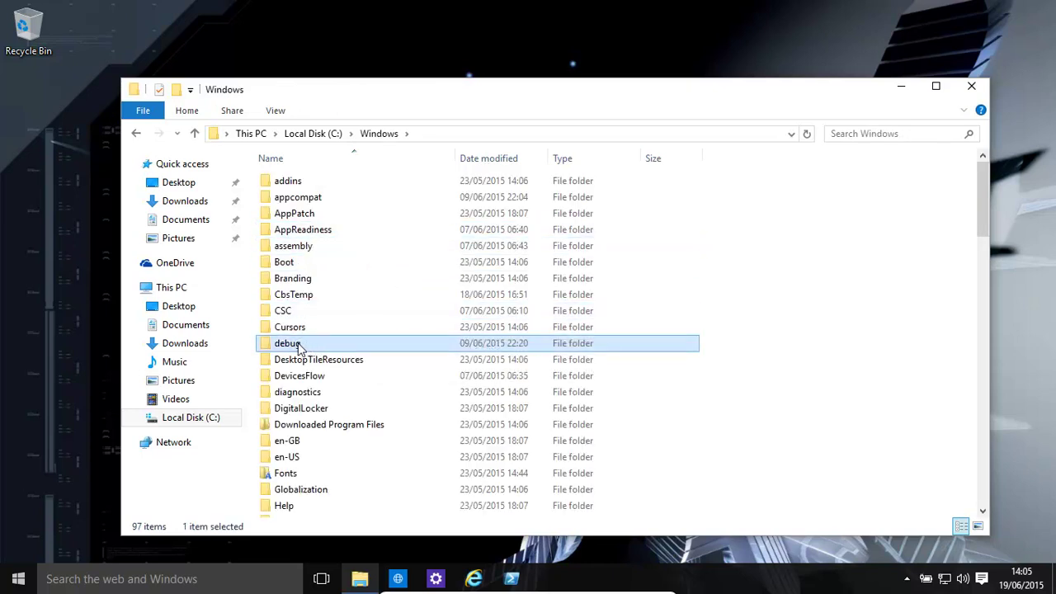
{"action": "left_click", "coordinate": [305, 394]}
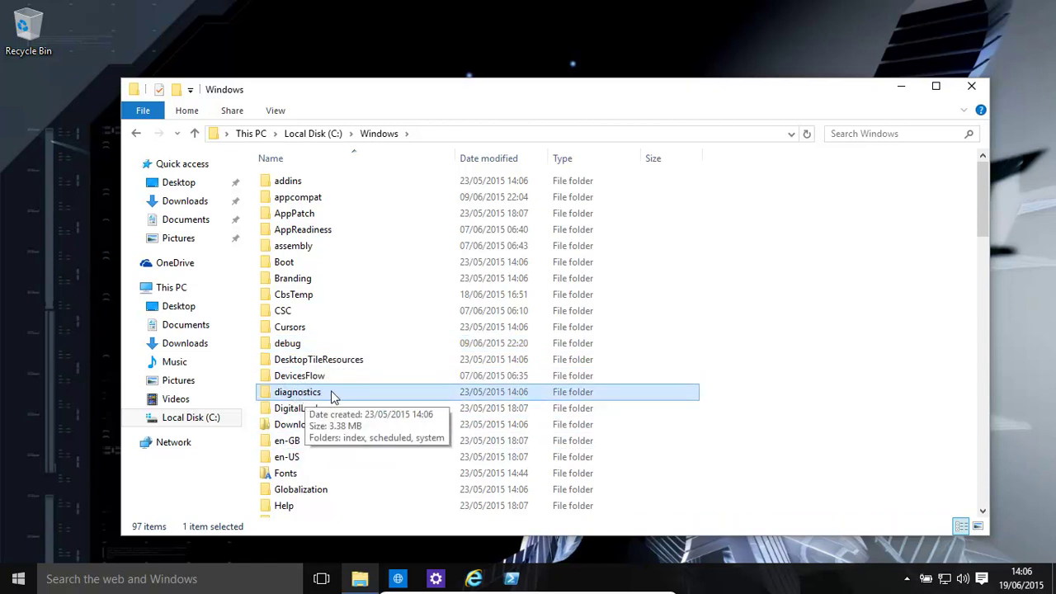
Look into the CBS subfolder of the Windows Logs folder and go back to the Windows folder
{"action": "left_click_drag", "start_coordinate": [981, 217], "coordinate": [950, 296]}
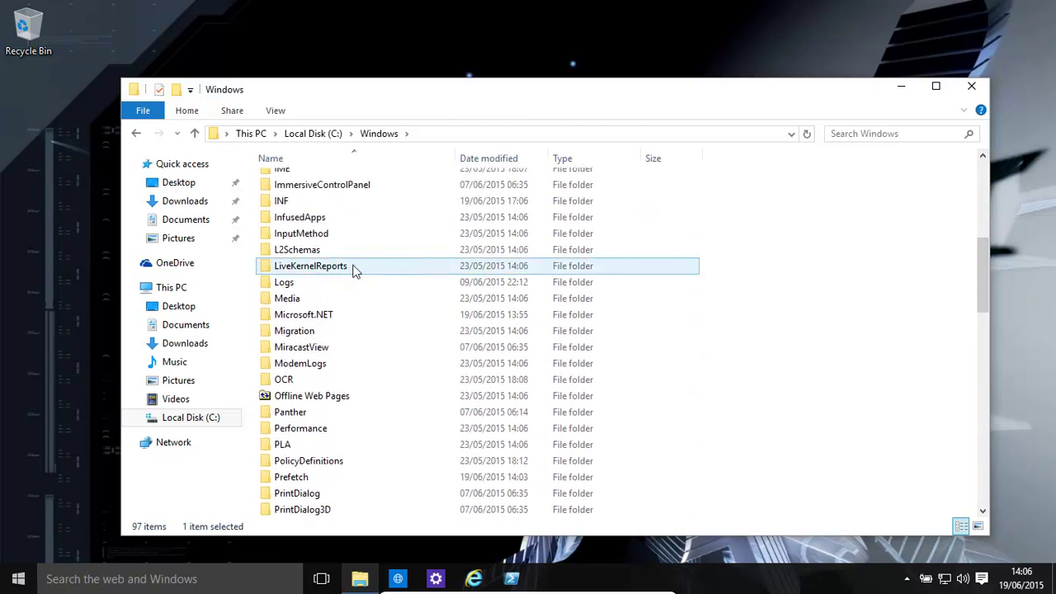
{"action": "mouse_move", "coordinate": [353, 269]}
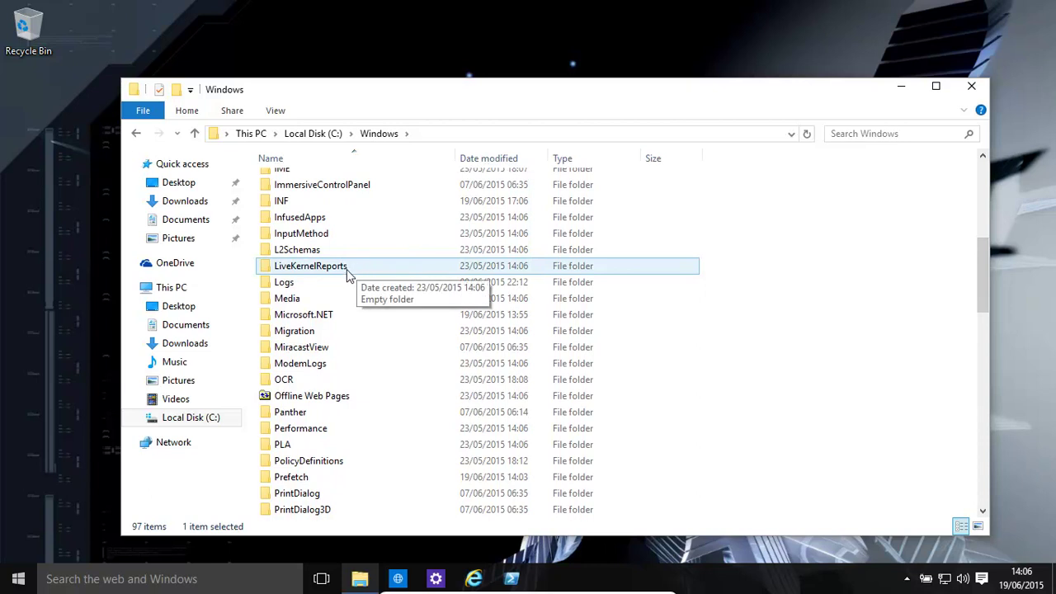
{"action": "left_click", "coordinate": [287, 286]}
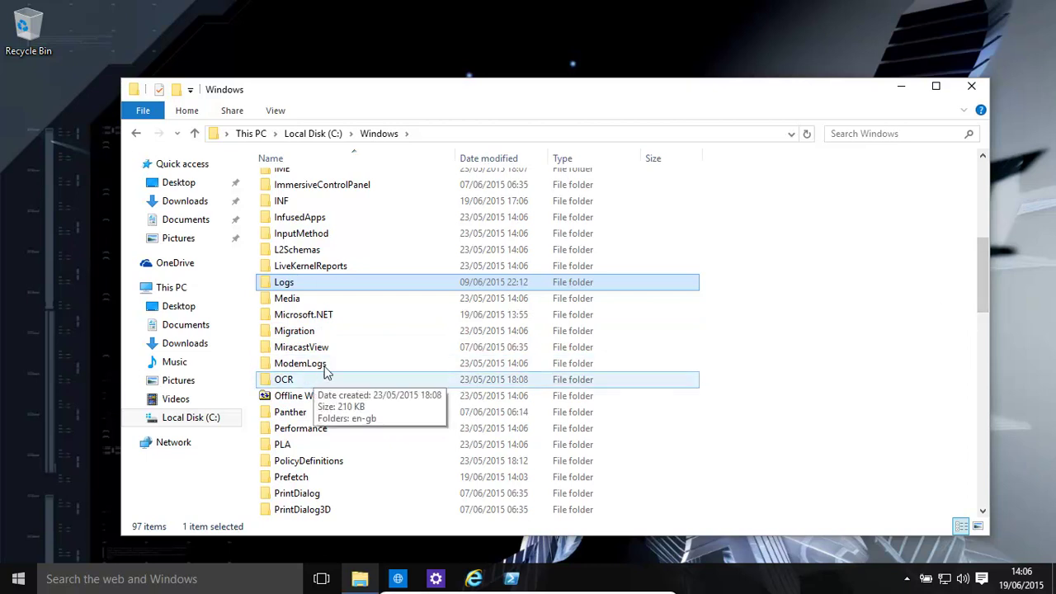
{"action": "double_click", "coordinate": [268, 286]}
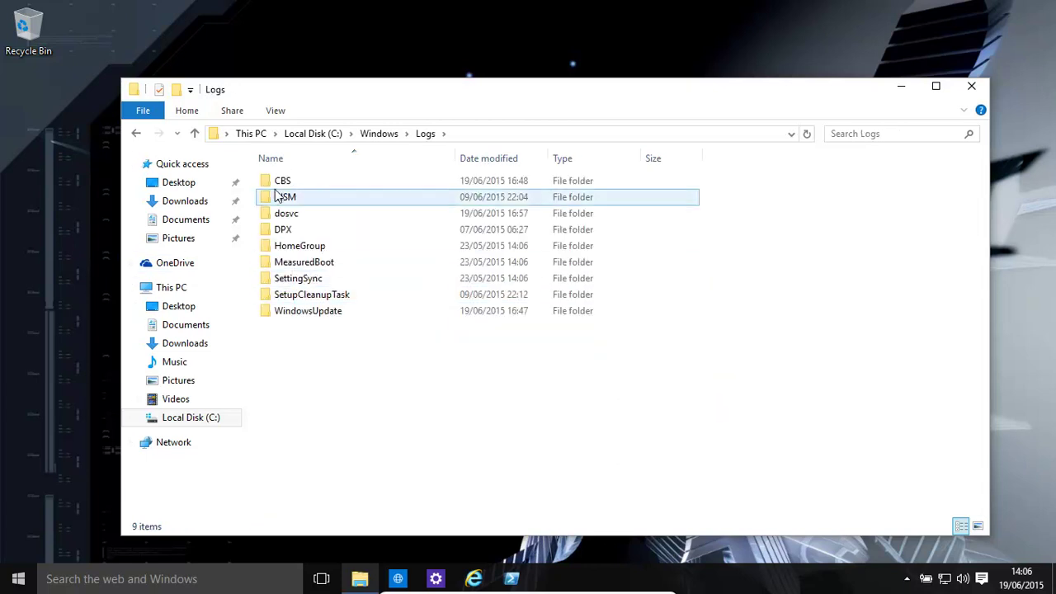
{"action": "double_click", "coordinate": [280, 183]}
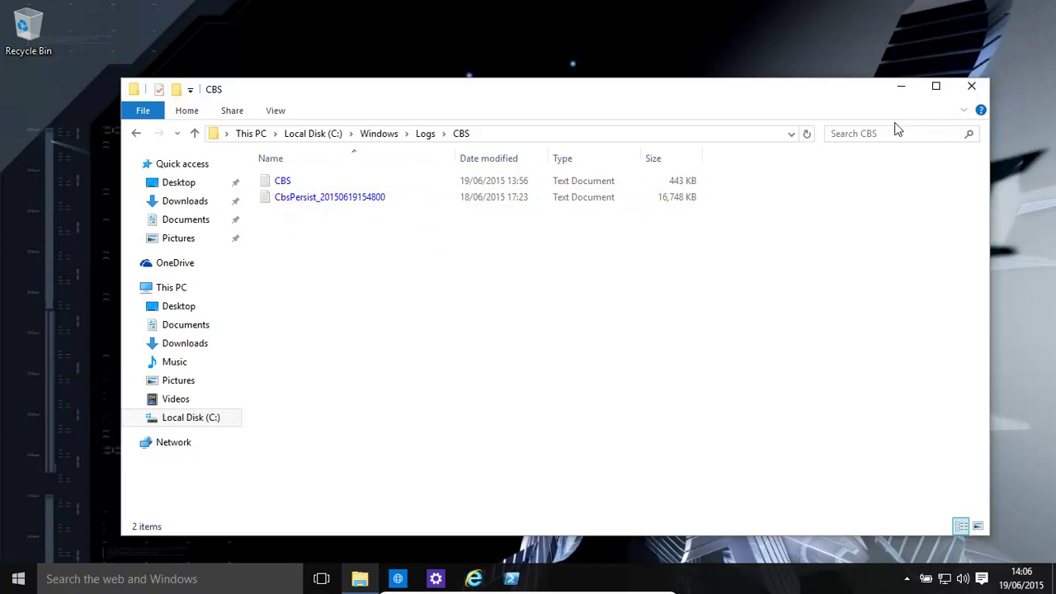
{"action": "left_click", "coordinate": [136, 135]}
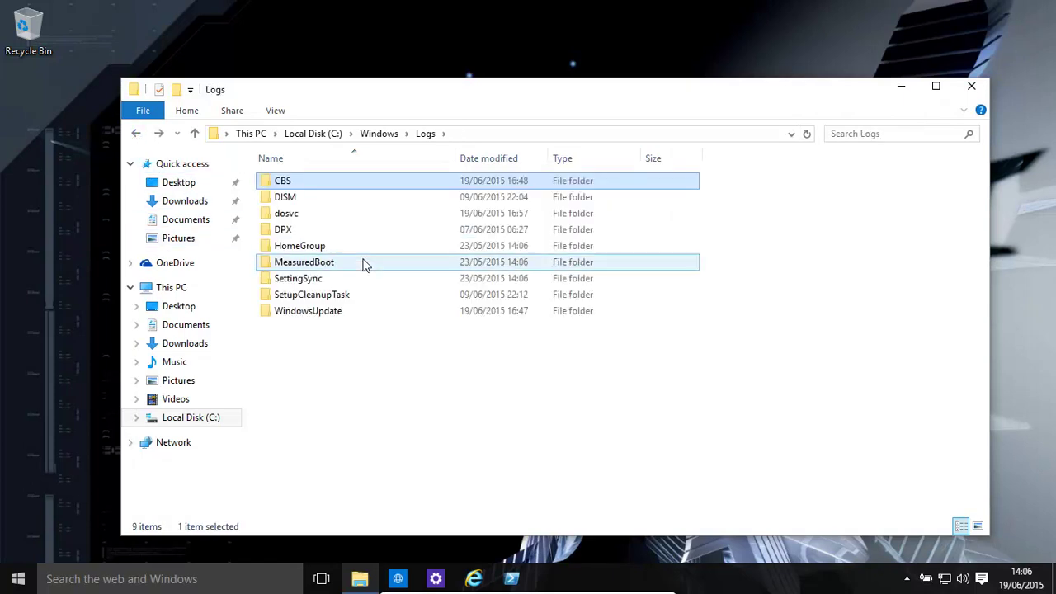
{"action": "left_click", "coordinate": [136, 134]}
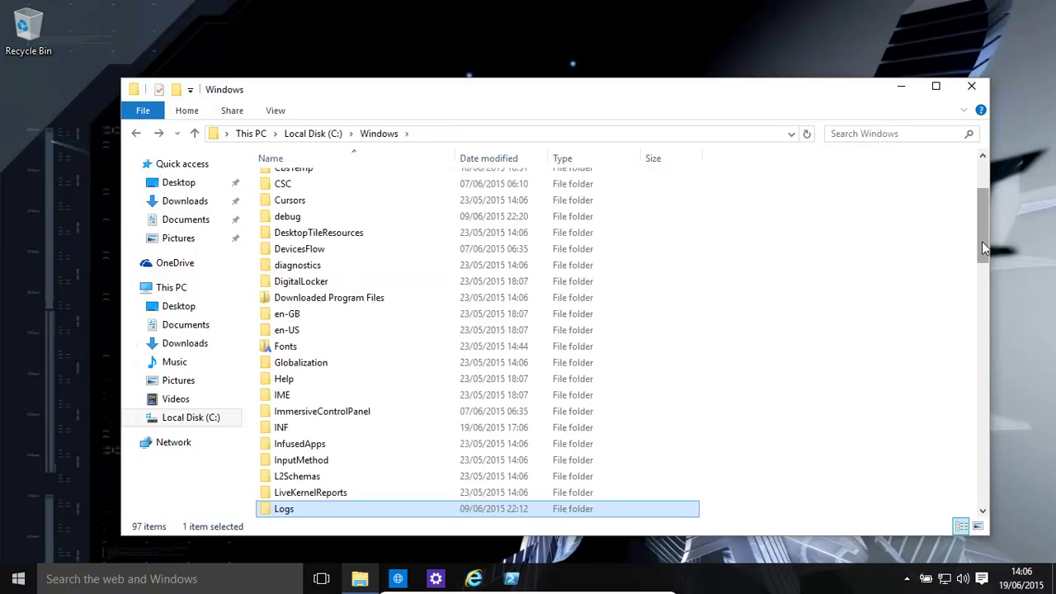
Open the Downloaded Program Files folder to view its contents and go back to the Windows folder
{"action": "left_click_drag", "start_coordinate": [985, 241], "coordinate": [975, 255]}
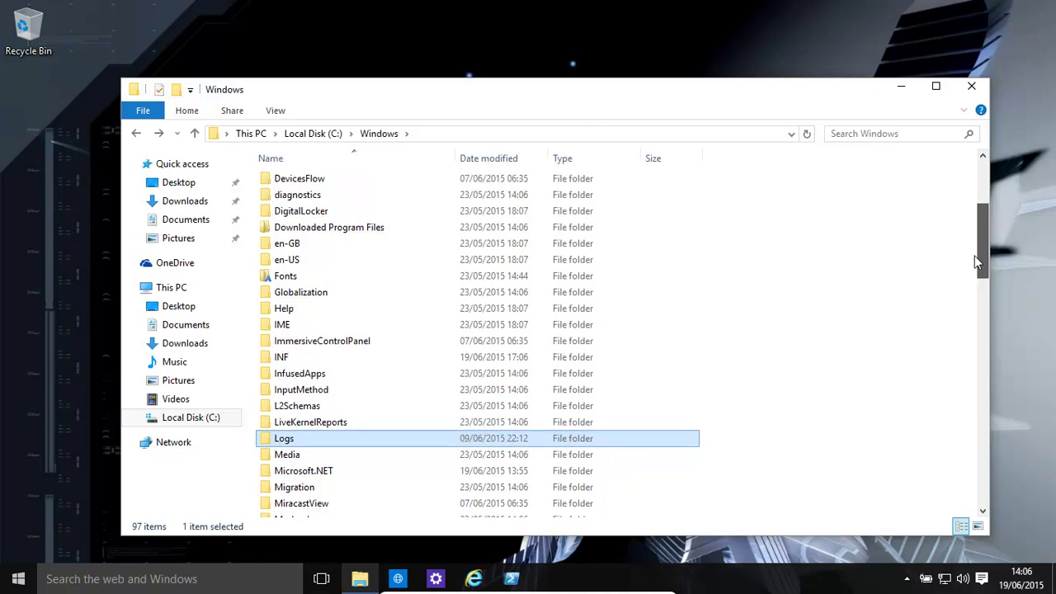
{"action": "left_click", "coordinate": [369, 229]}
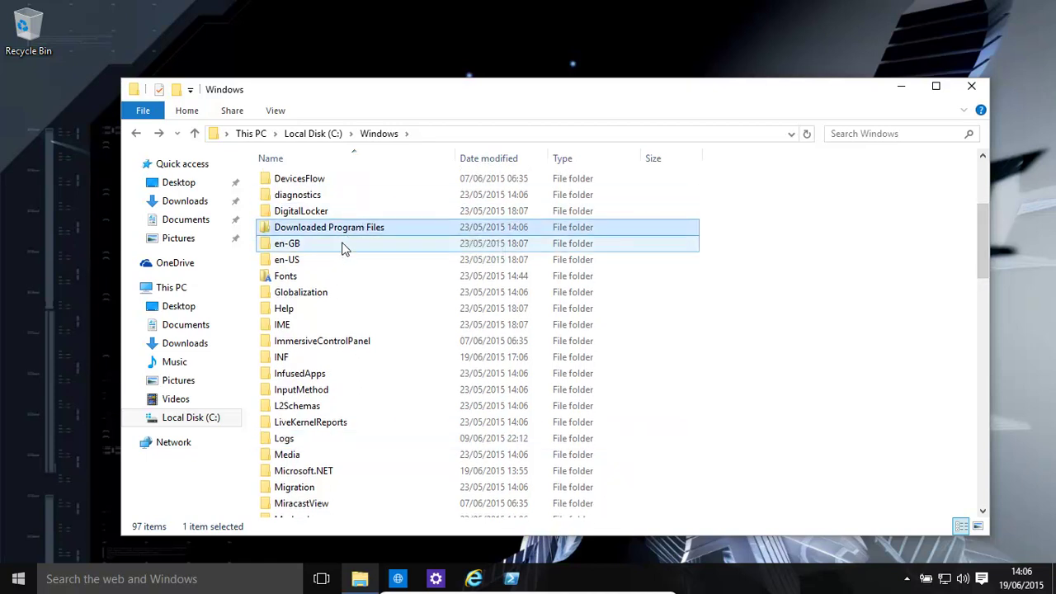
{"action": "double_click", "coordinate": [406, 226]}
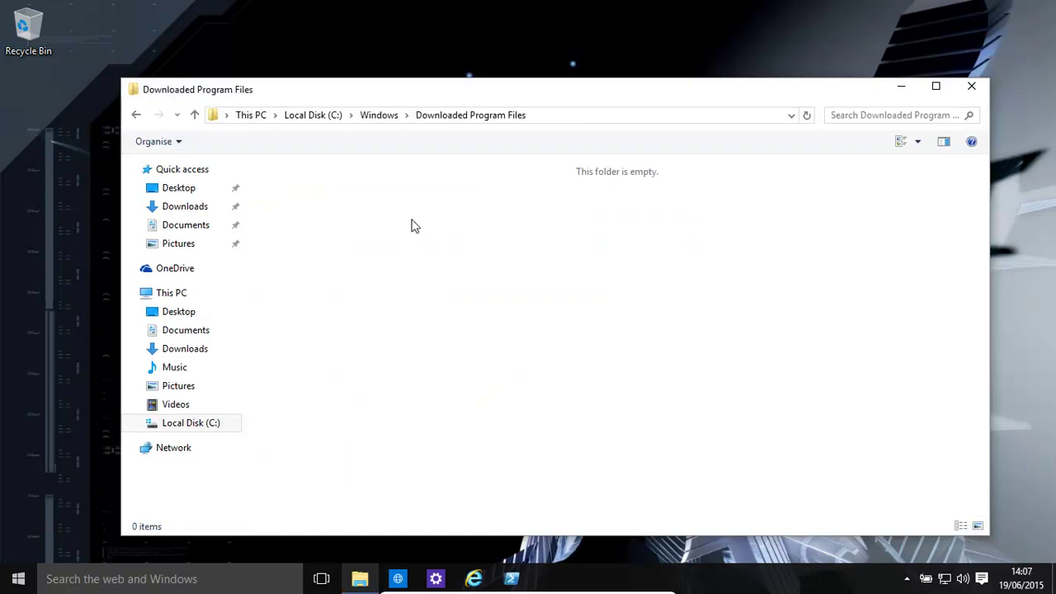
{"action": "left_click", "coordinate": [139, 114]}
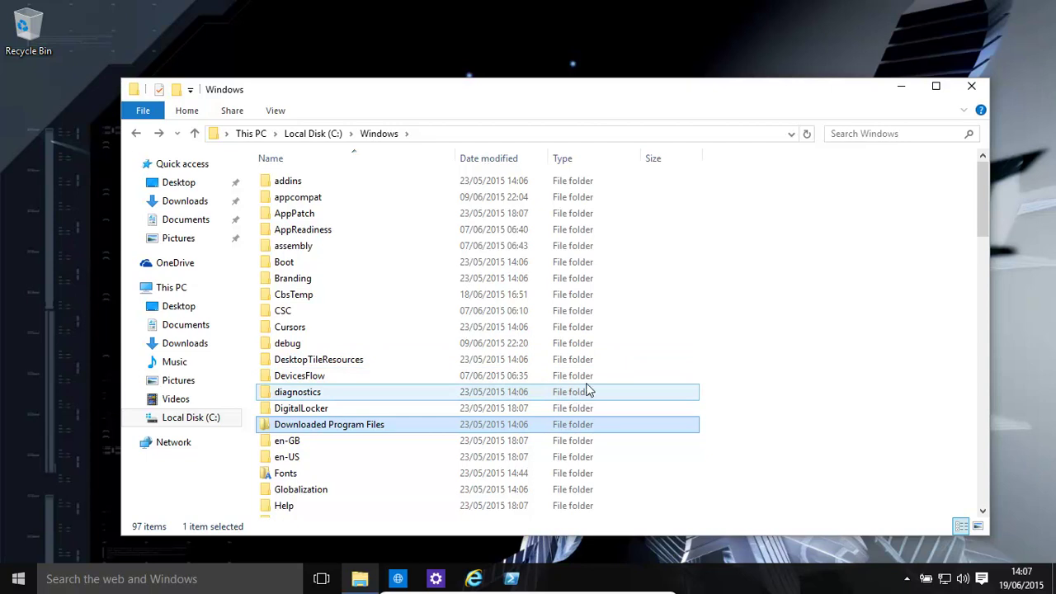
Open the protected Prefetch folder, granting permanent access to it, view its contents, and return to the Windows folder
{"action": "left_click_drag", "start_coordinate": [984, 215], "coordinate": [945, 334]}
{"action": "left_click", "coordinate": [291, 351]}
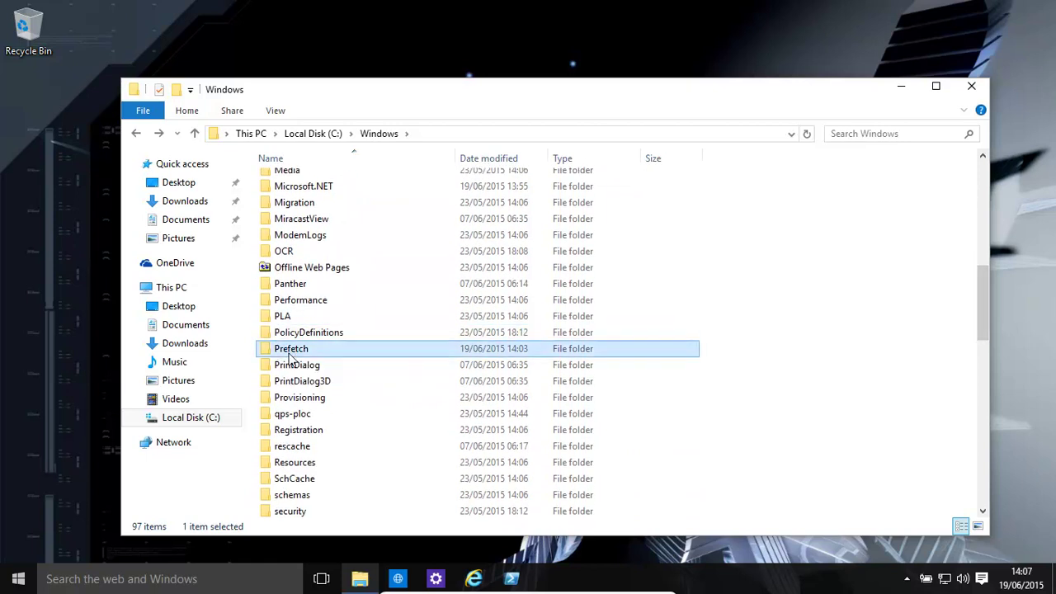
{"action": "double_click", "coordinate": [291, 352]}
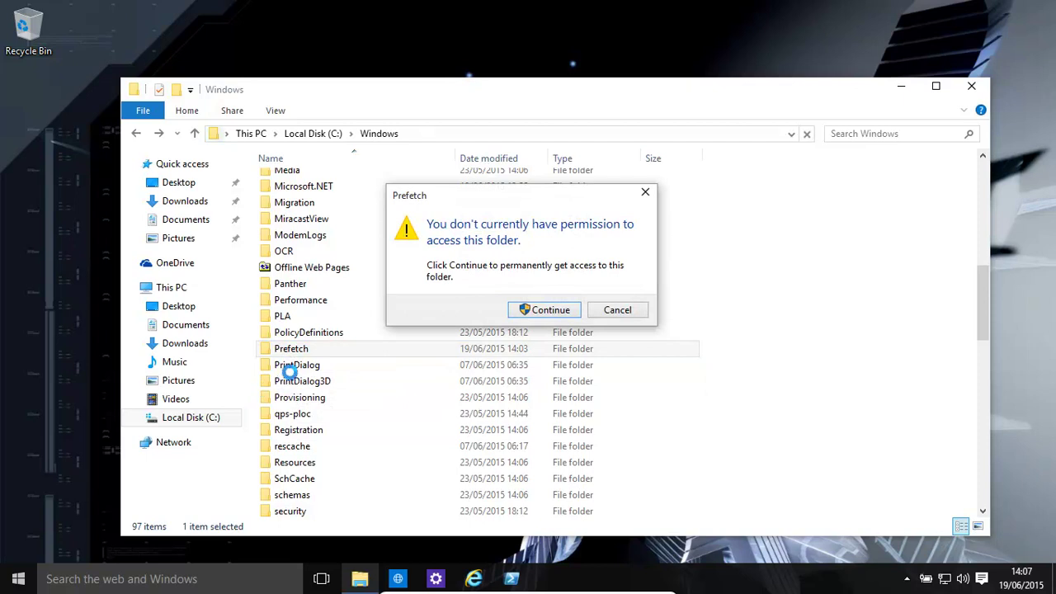
{"action": "left_click", "coordinate": [541, 310]}
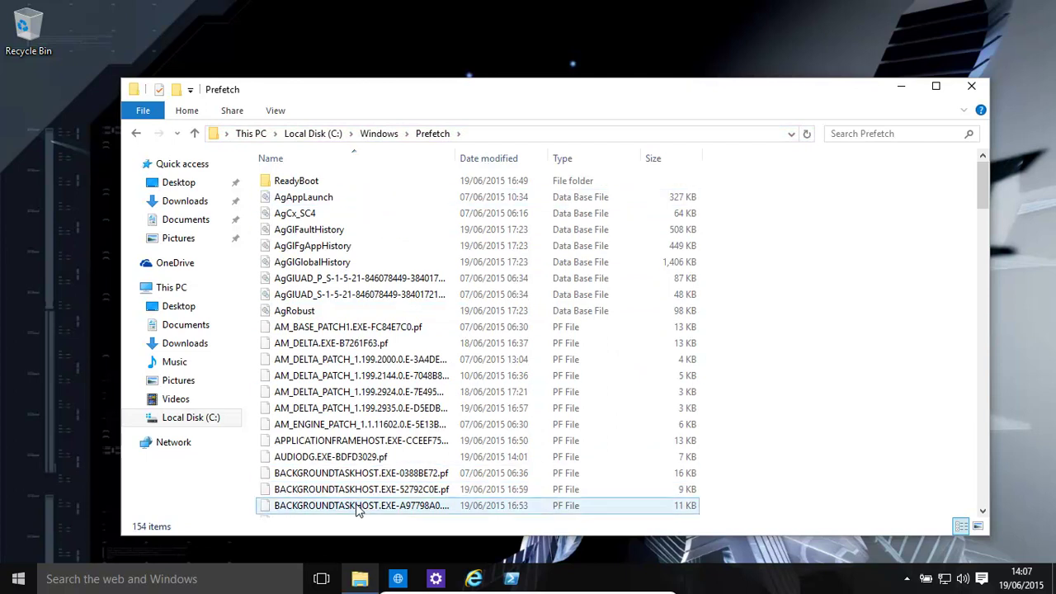
{"action": "left_click", "coordinate": [136, 135]}
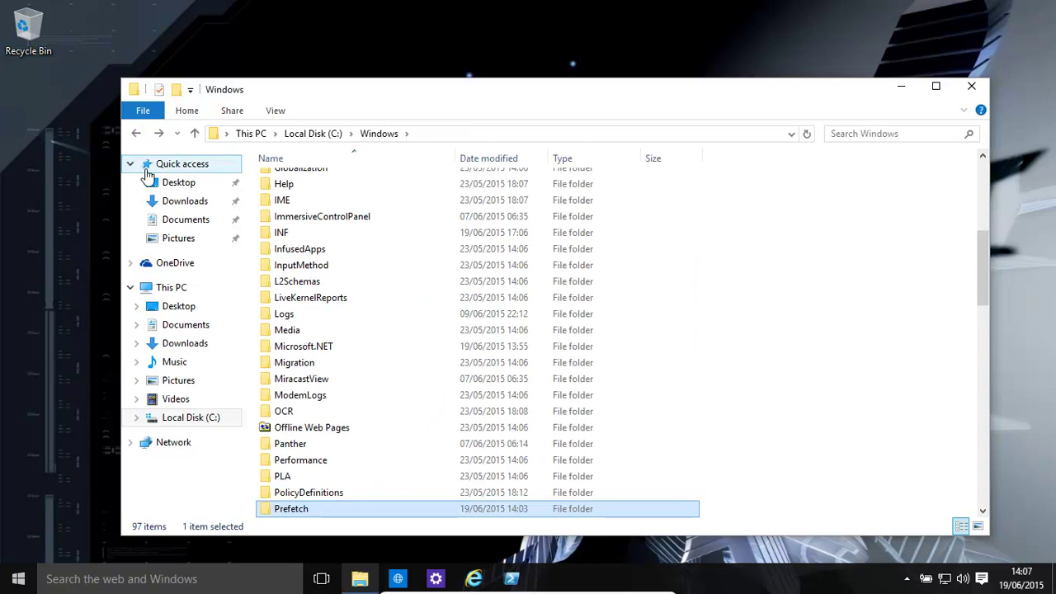
Open the SoftwareDistribution folder to view its contents and go back to the Windows folder
{"action": "left_click_drag", "start_coordinate": [982, 270], "coordinate": [951, 368]}
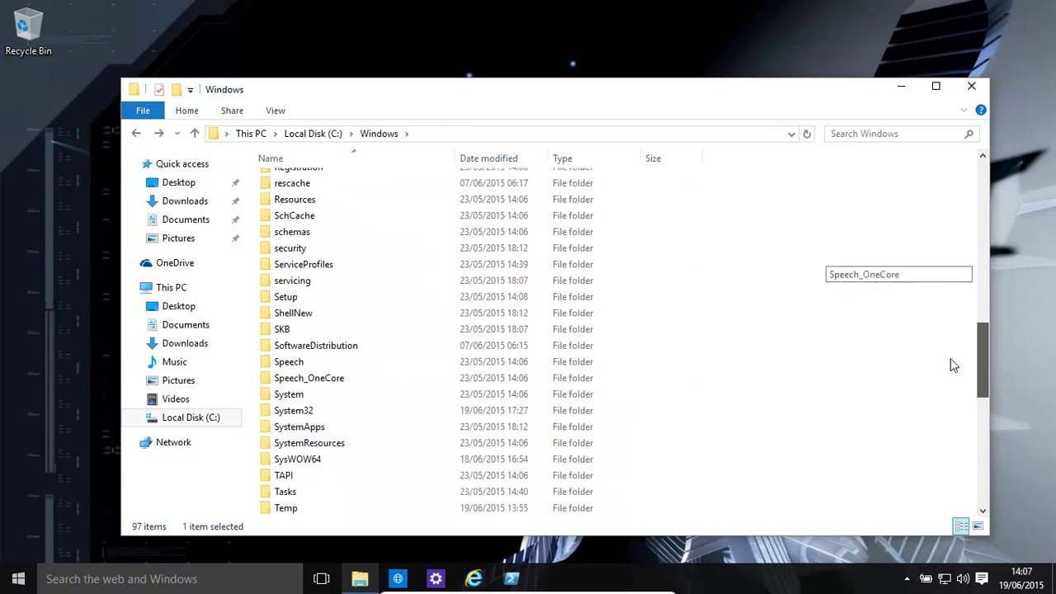
{"action": "left_click", "coordinate": [322, 352]}
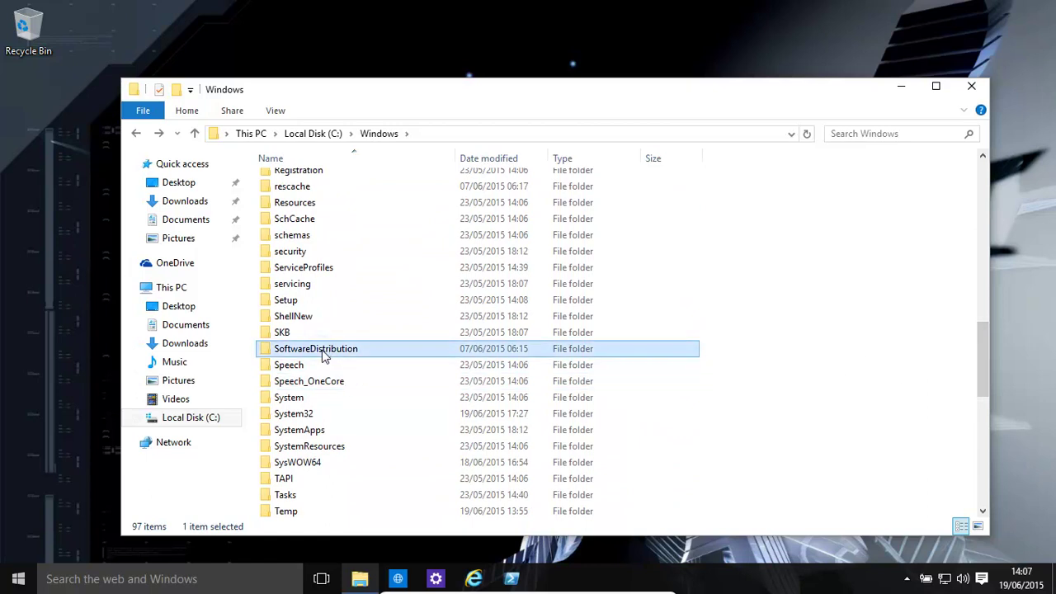
{"action": "double_click", "coordinate": [319, 356]}
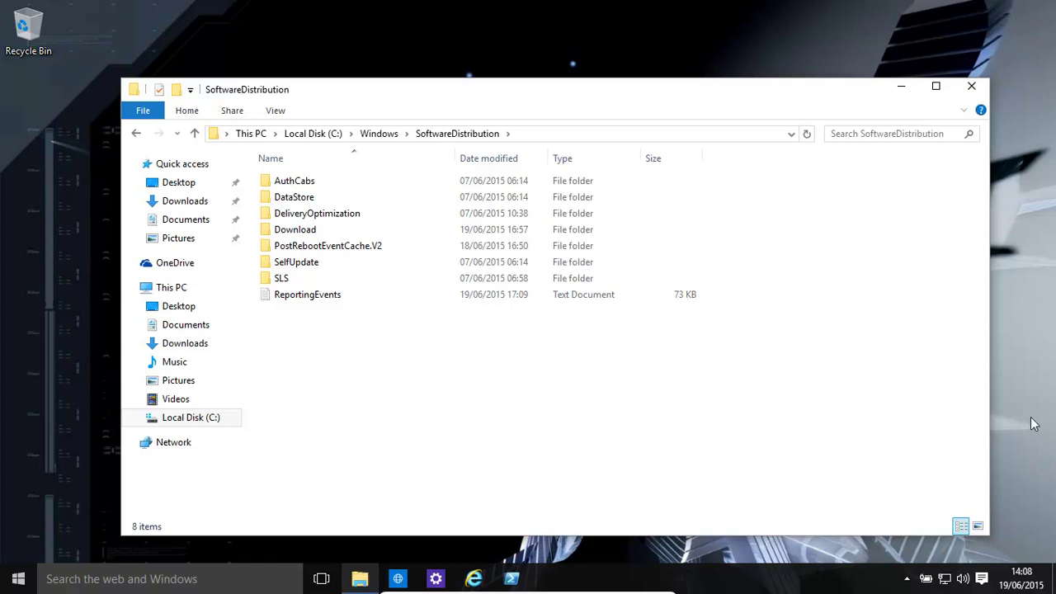
{"action": "left_click", "coordinate": [137, 134]}
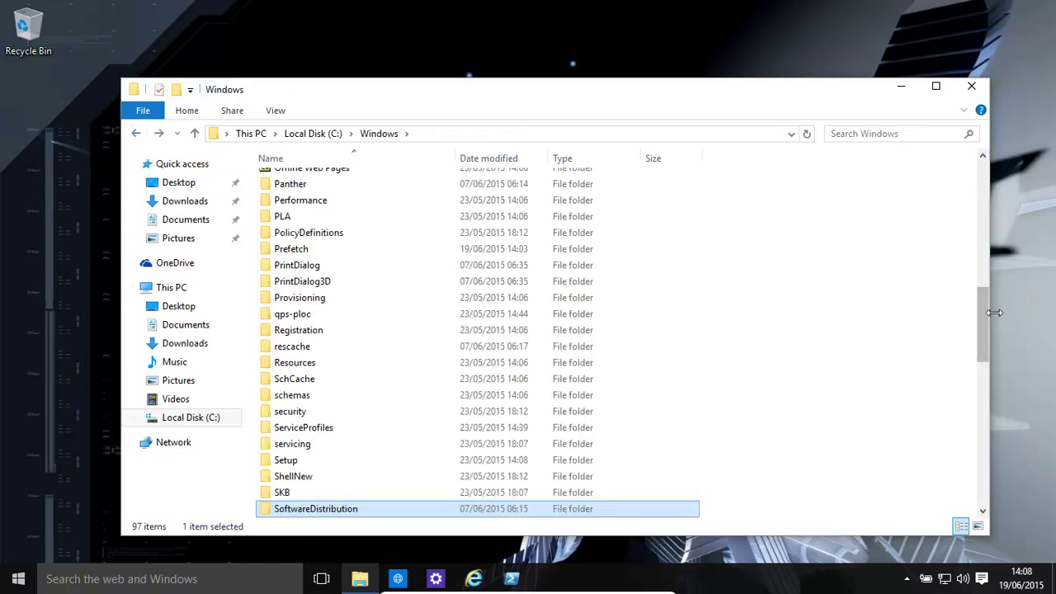
Open the Temp folder inside Windows, granting permanent access to it
{"action": "left_click_drag", "start_coordinate": [980, 318], "coordinate": [949, 381]}
{"action": "double_click", "coordinate": [285, 381]}
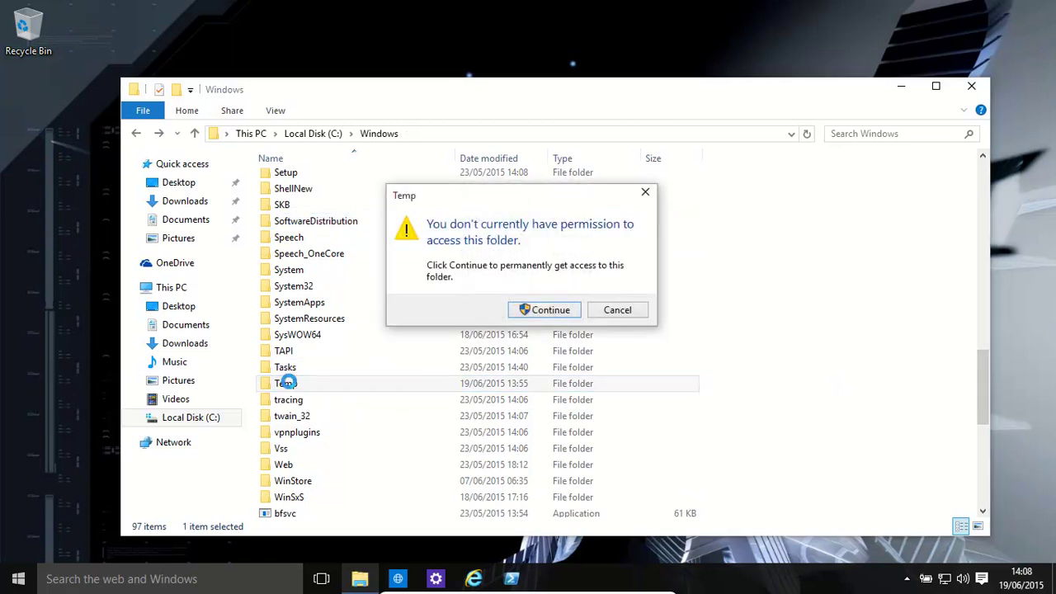
{"action": "left_click", "coordinate": [551, 312]}
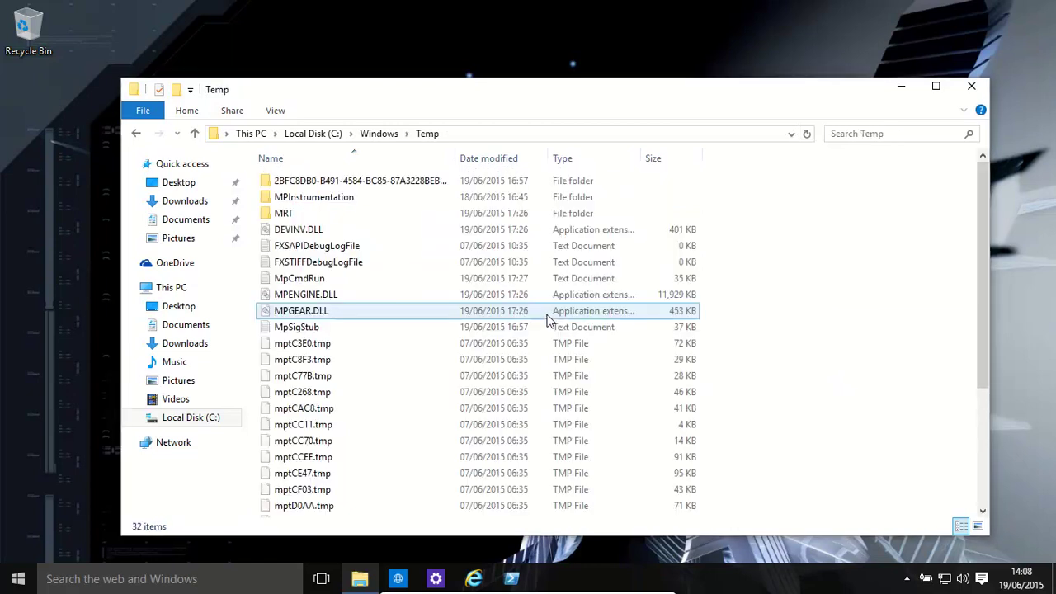